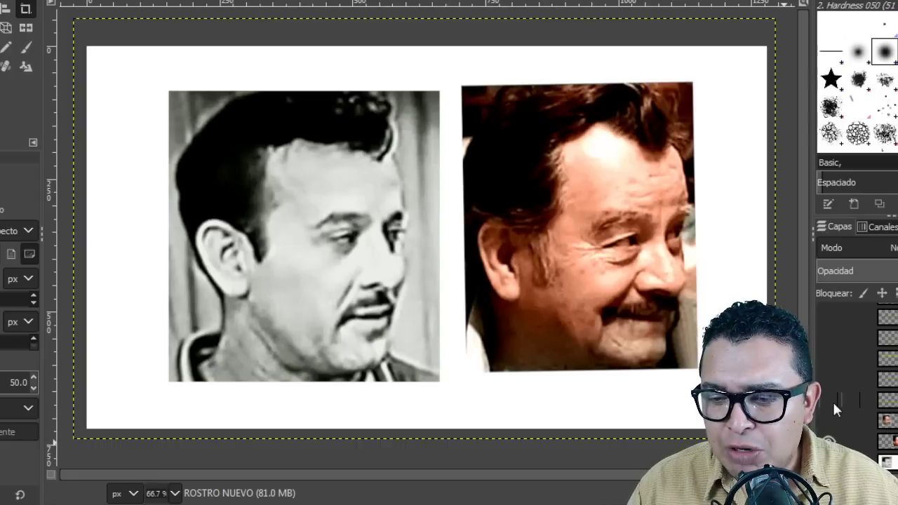
Show the five yellow horizontal line layers one by one across both portraits to compare the facial proportions.
click(828, 398)
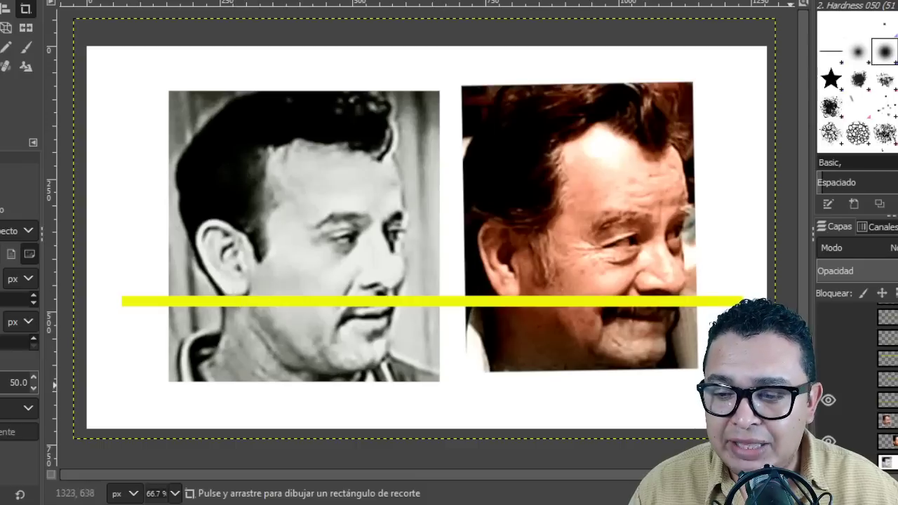
click(827, 379)
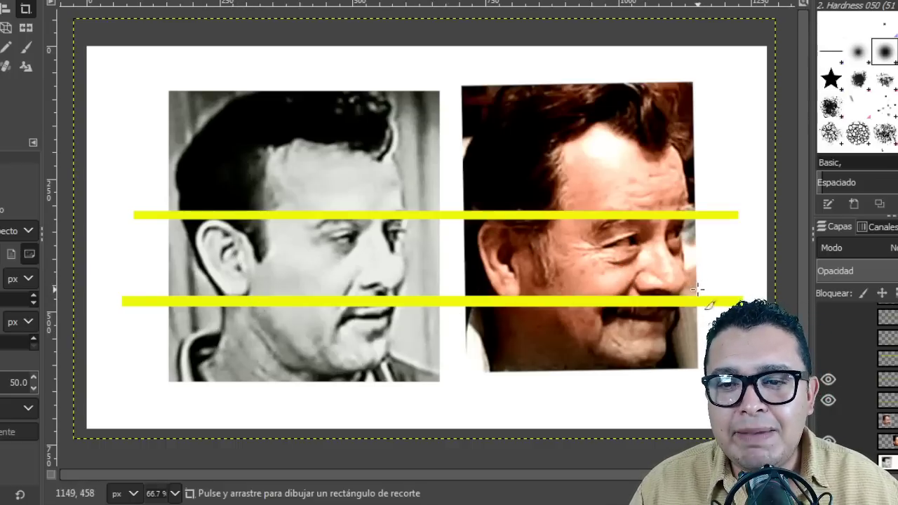
click(826, 358)
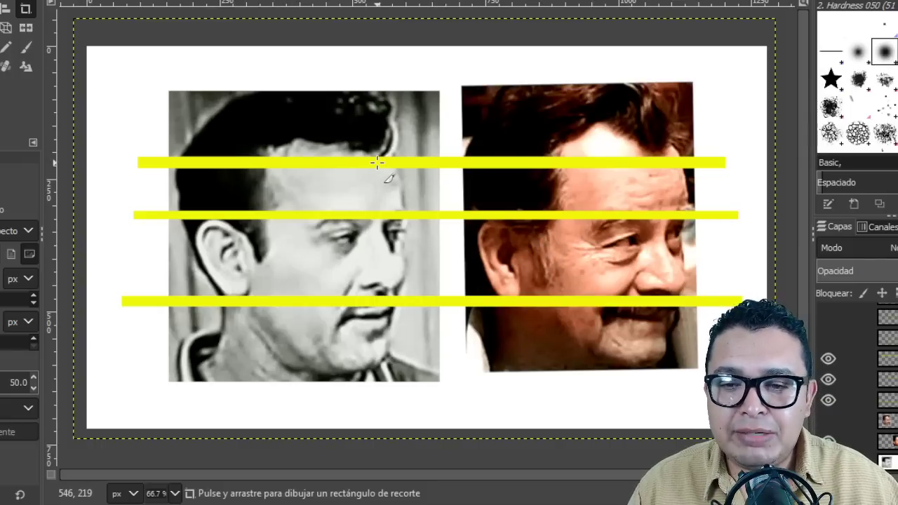
click(827, 338)
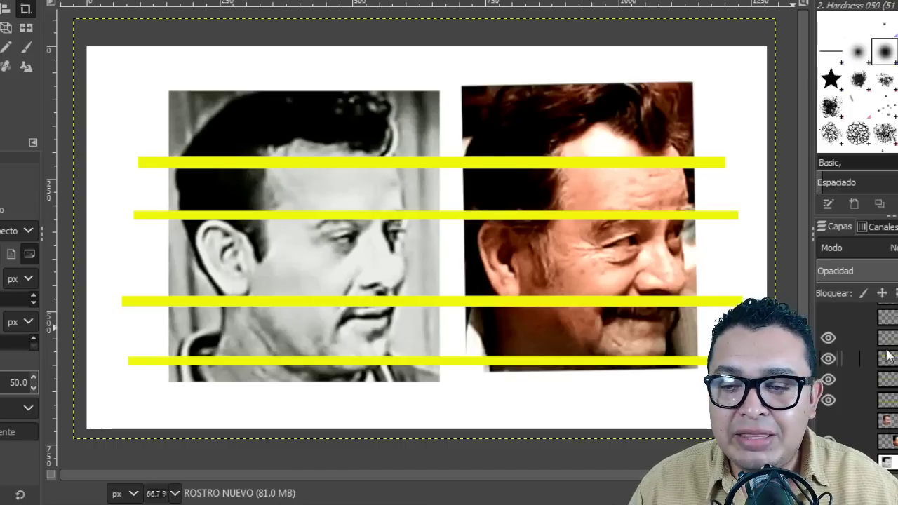
scroll(852, 378, up, 2)
scroll(885, 410, up, 1)
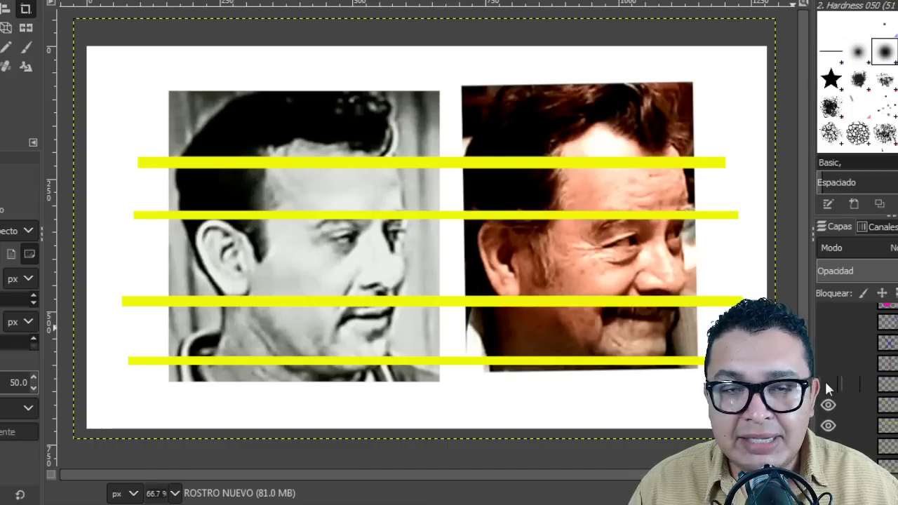
click(826, 383)
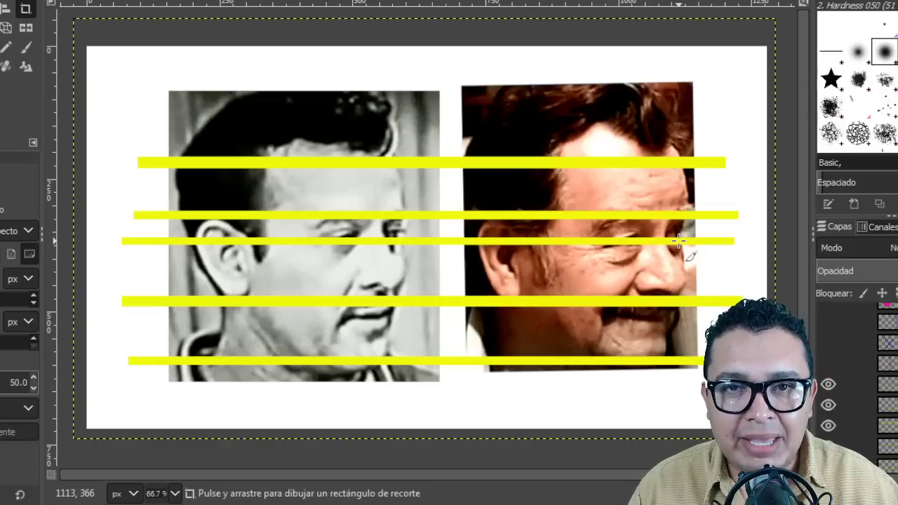
Show the red vertical lines and the blue X over each portrait to compare face edges and feature angles.
click(830, 363)
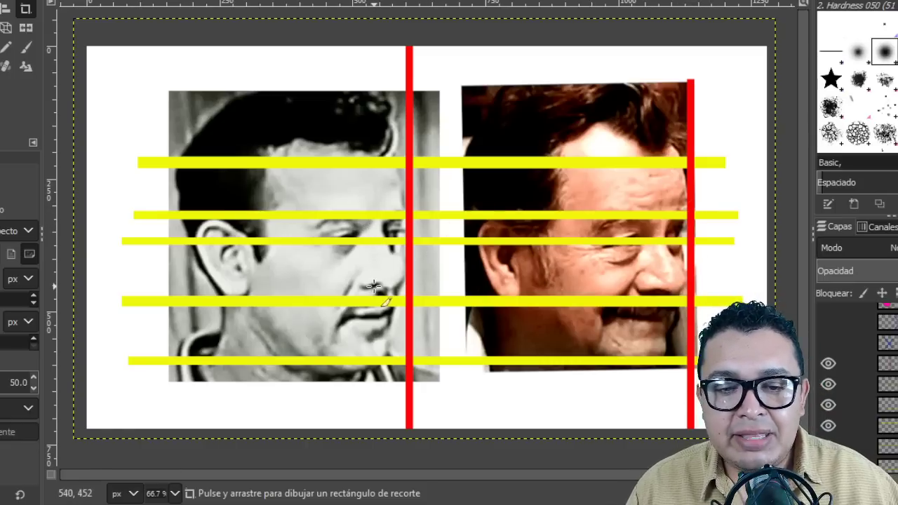
click(825, 341)
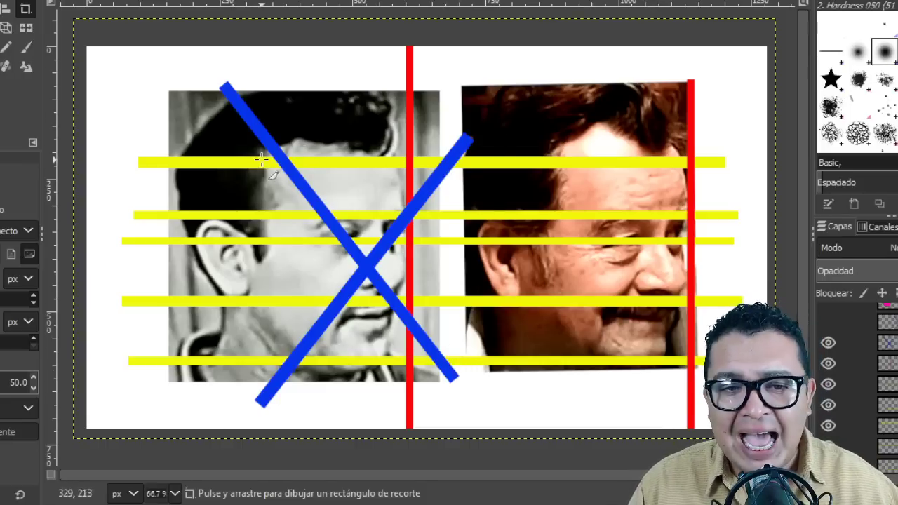
click(828, 323)
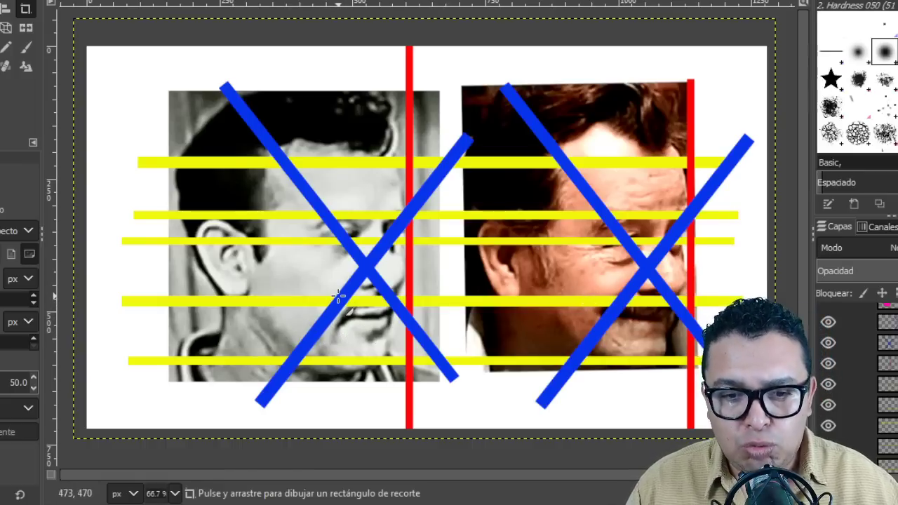
Show the translucent pink face-shape layers over the black-and-white portrait and the colour portrait.
scroll(852, 371, up, 1)
scroll(831, 358, up, 2)
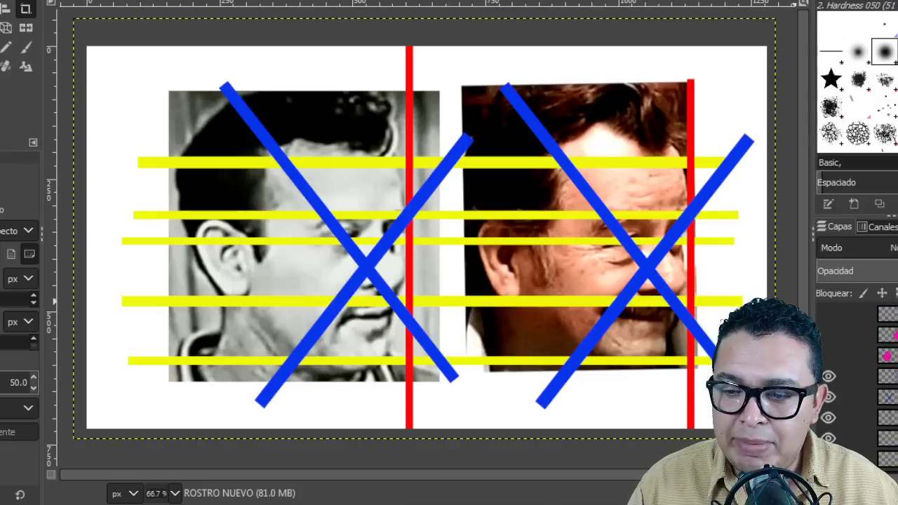
click(828, 355)
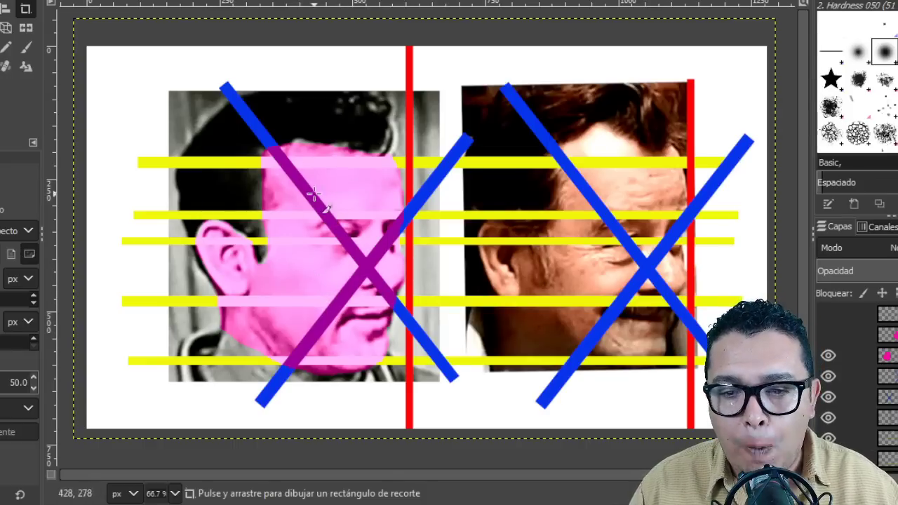
click(826, 335)
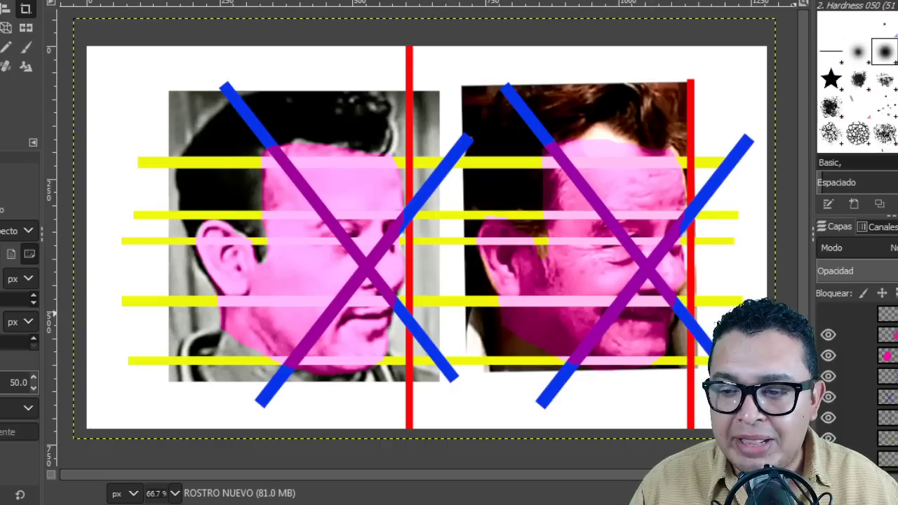
Hide both pink face shapes, both blue X layers and the red vertical lines.
scroll(814, 311, up, 2)
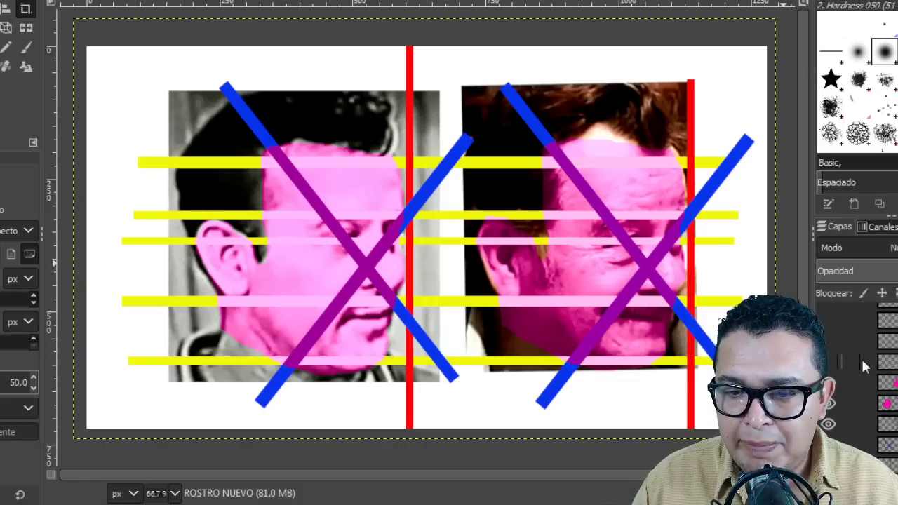
click(828, 382)
click(829, 404)
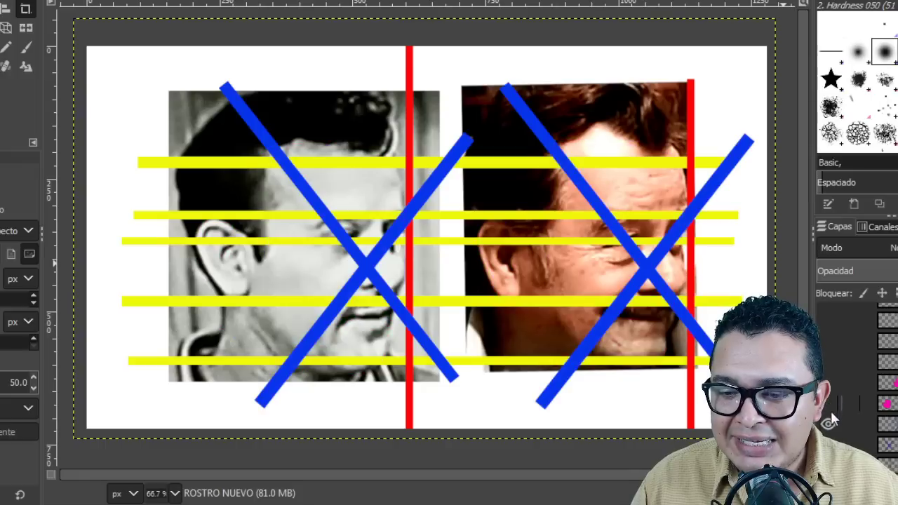
click(828, 424)
click(828, 443)
scroll(850, 366, down, 3)
click(828, 373)
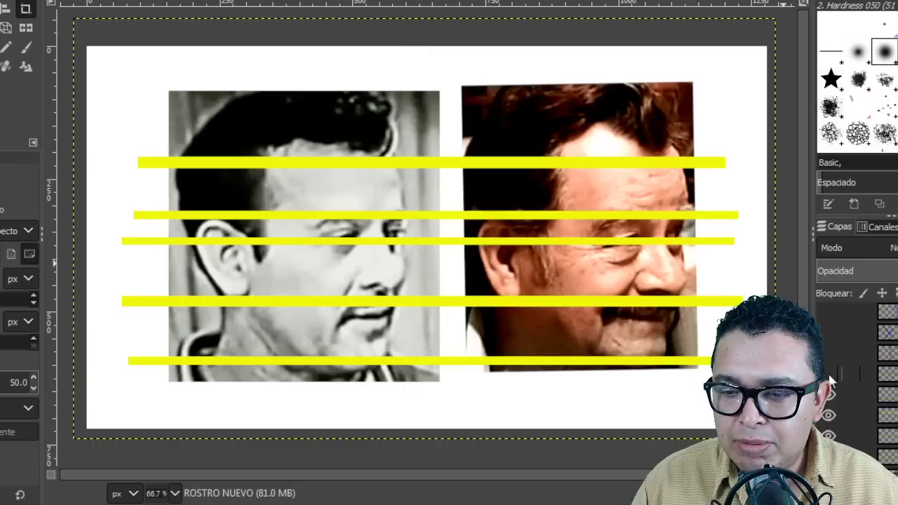
Hide all five yellow horizontal line layers, leaving only the two portraits.
click(828, 394)
click(829, 415)
click(828, 434)
click(828, 455)
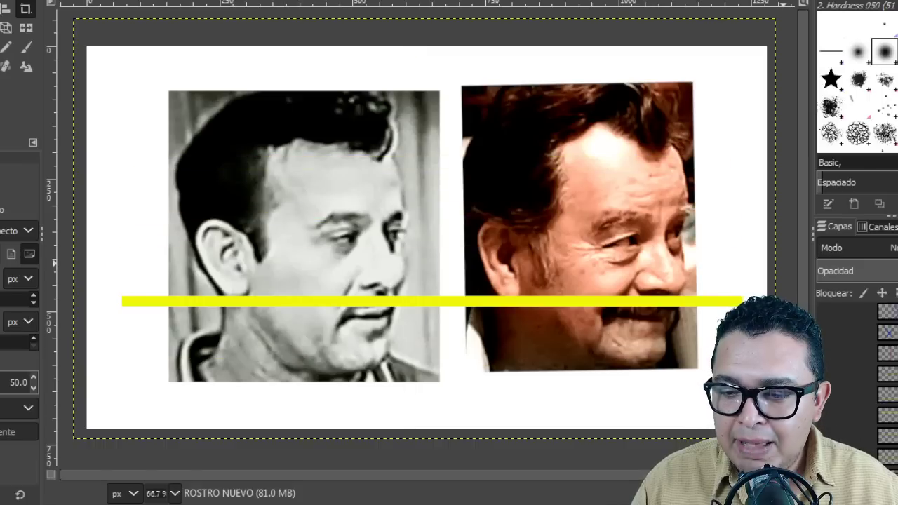
click(828, 475)
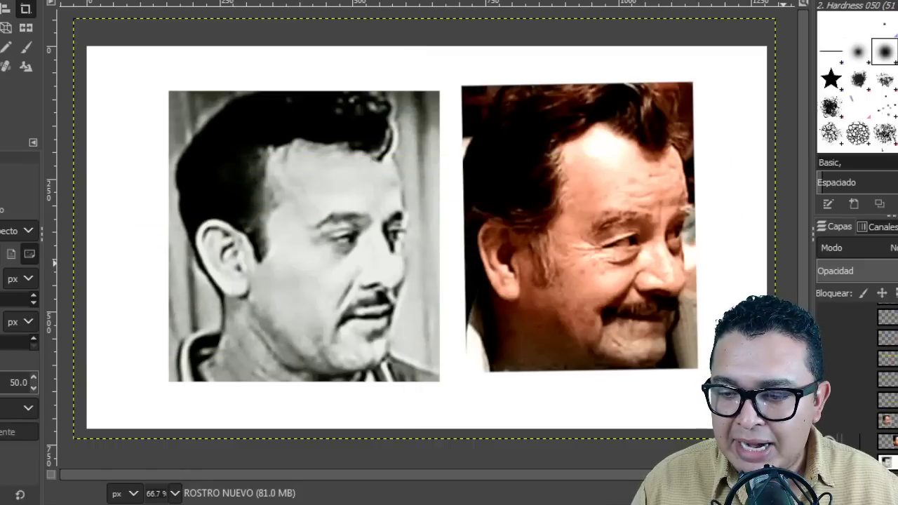
Repeatedly show and hide the semi-transparent colour portrait over the black-and-white one to compare the faces, leaving it hidden.
click(831, 419)
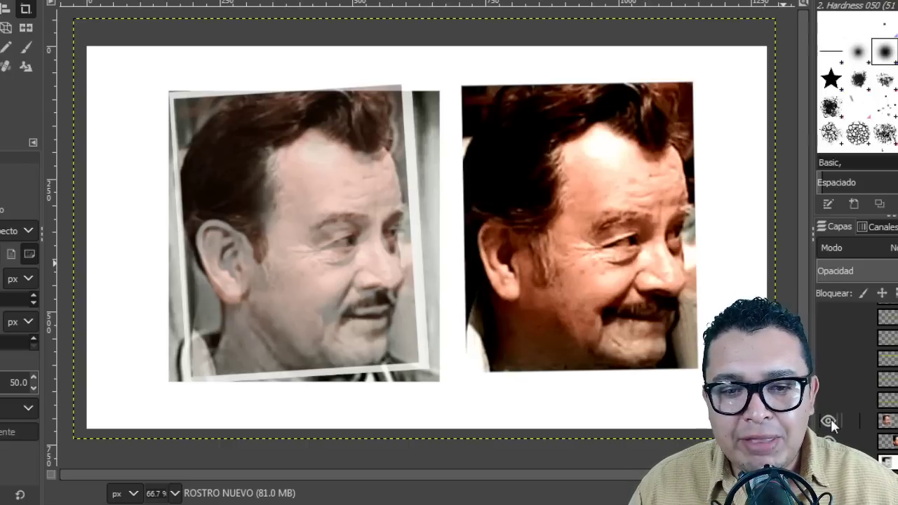
click(831, 418)
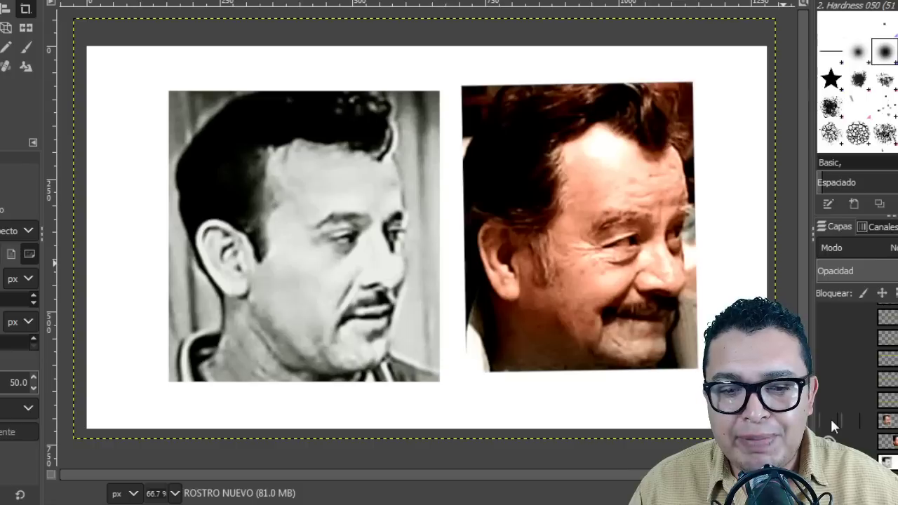
click(831, 418)
click(830, 418)
click(831, 418)
click(831, 419)
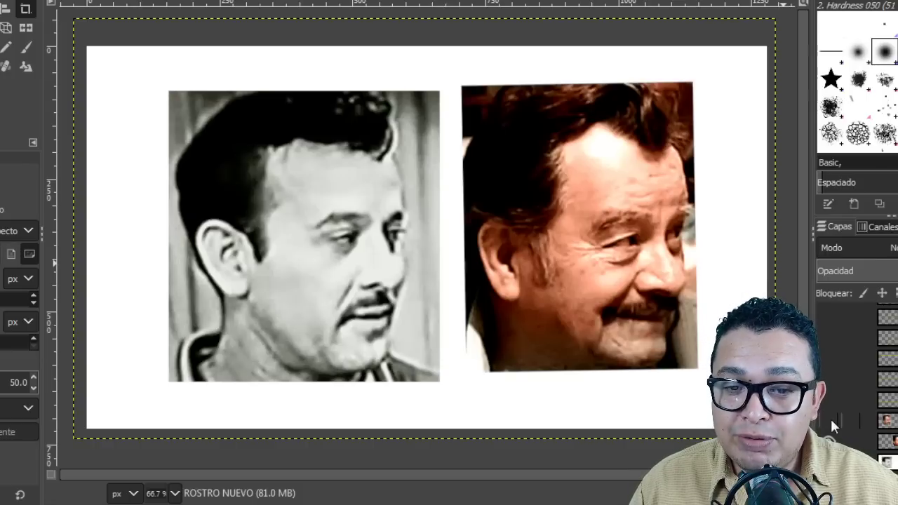
click(830, 419)
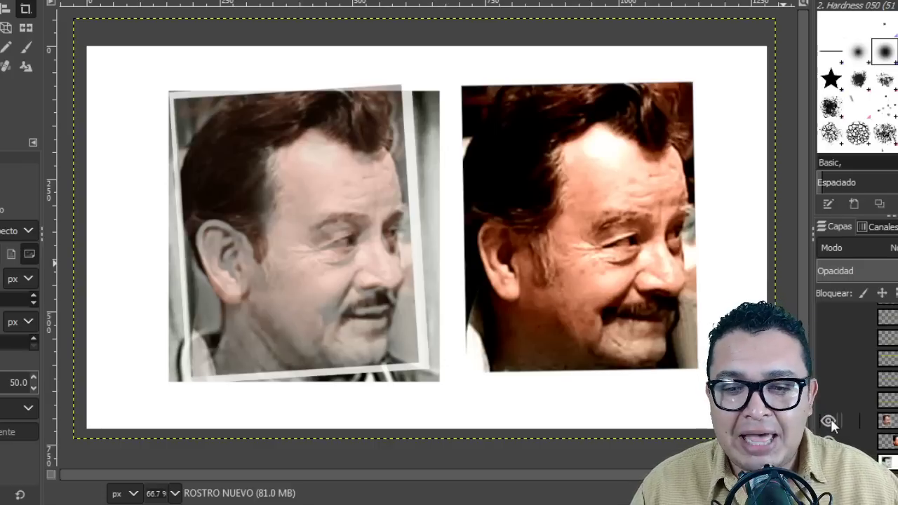
click(830, 418)
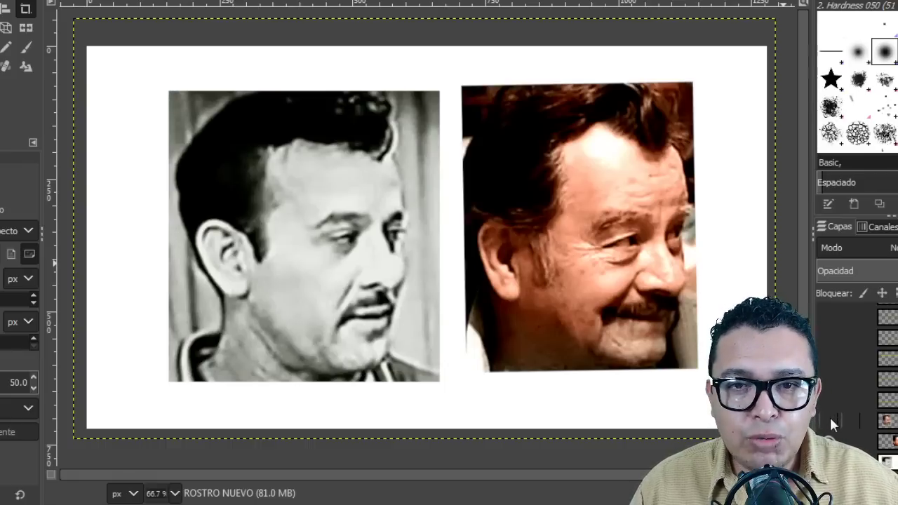
click(829, 418)
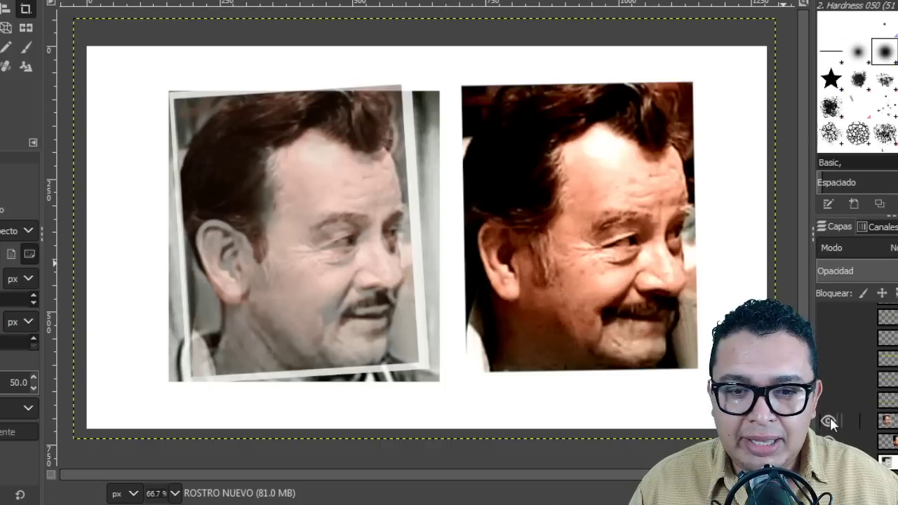
click(829, 417)
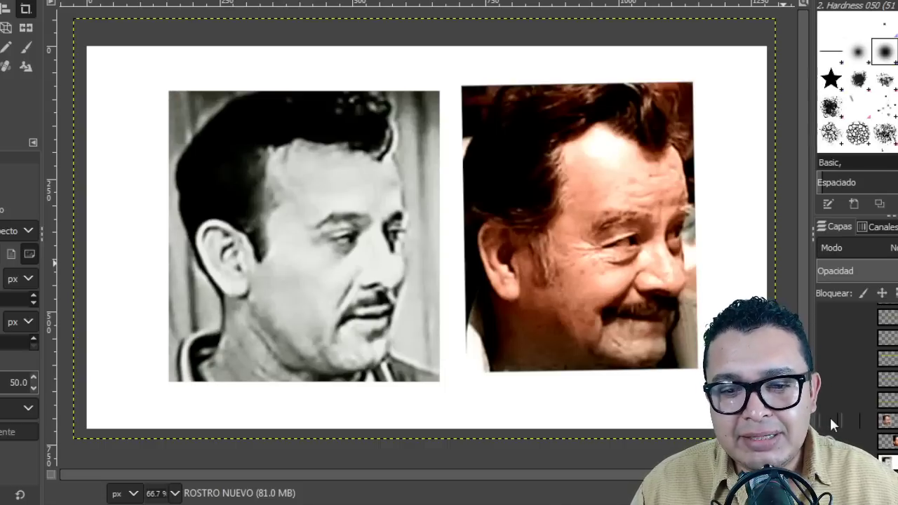
click(829, 418)
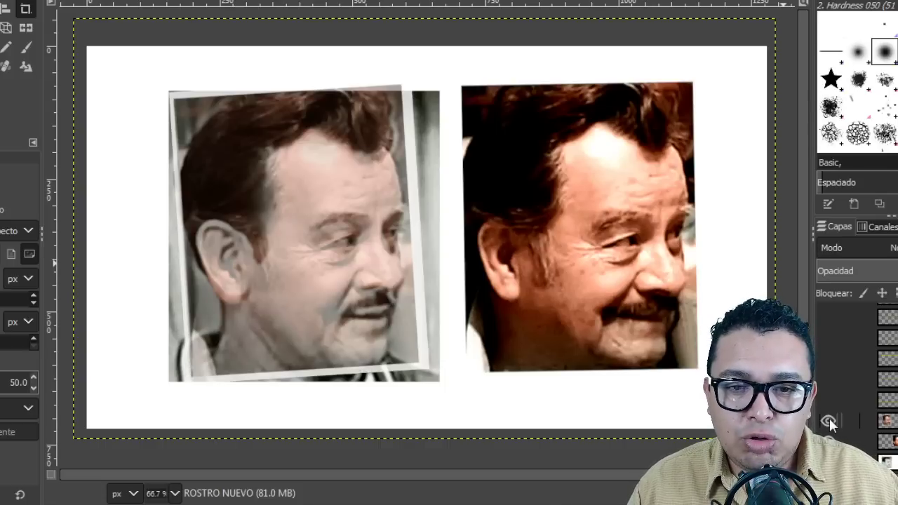
click(829, 417)
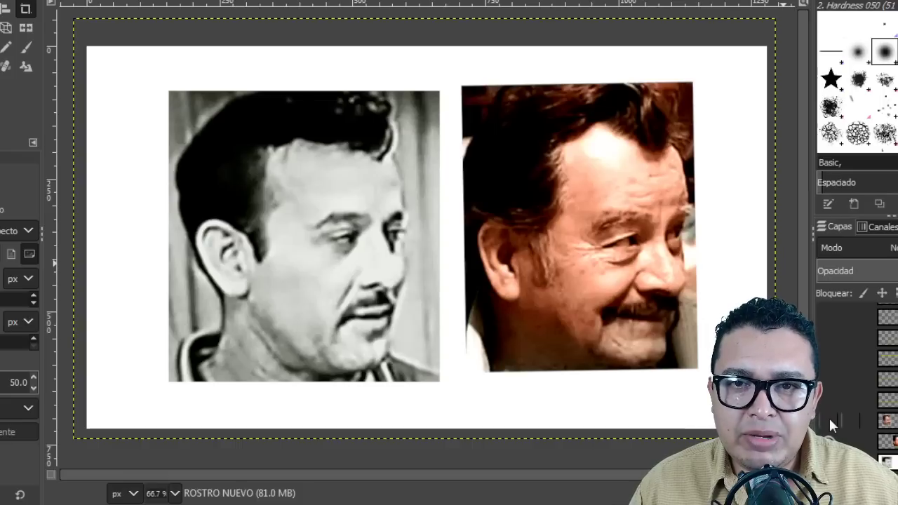
click(829, 418)
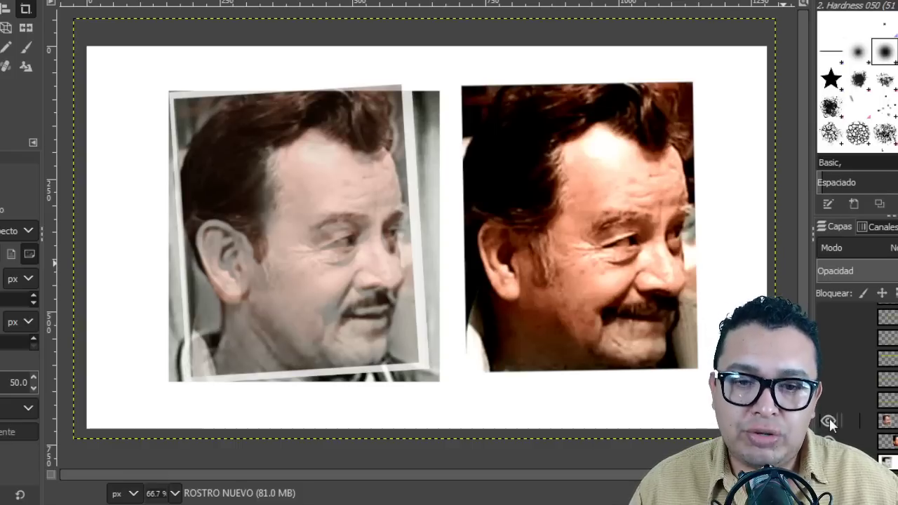
click(829, 418)
click(829, 418)
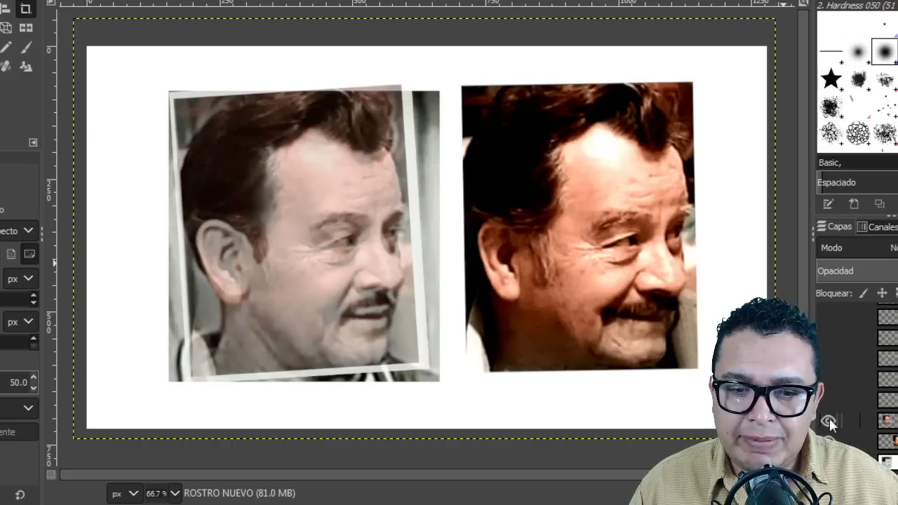
click(829, 417)
click(829, 418)
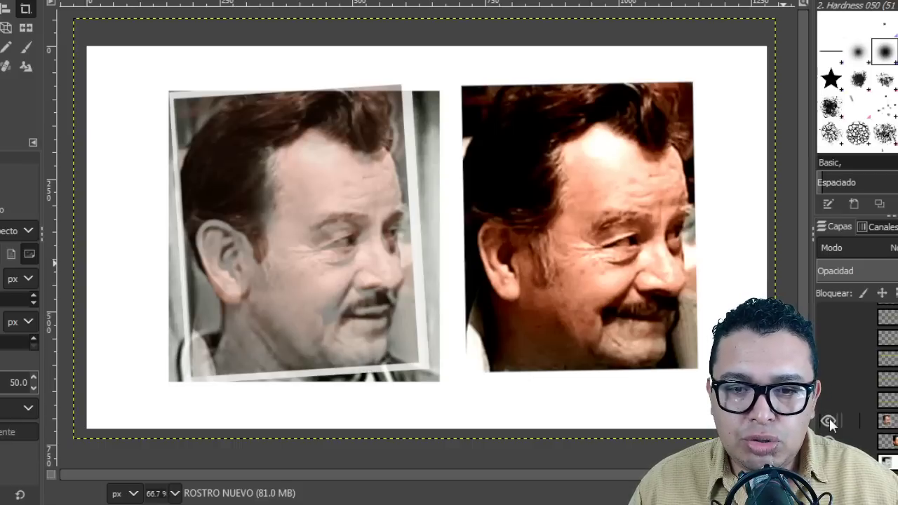
click(829, 418)
click(829, 418)
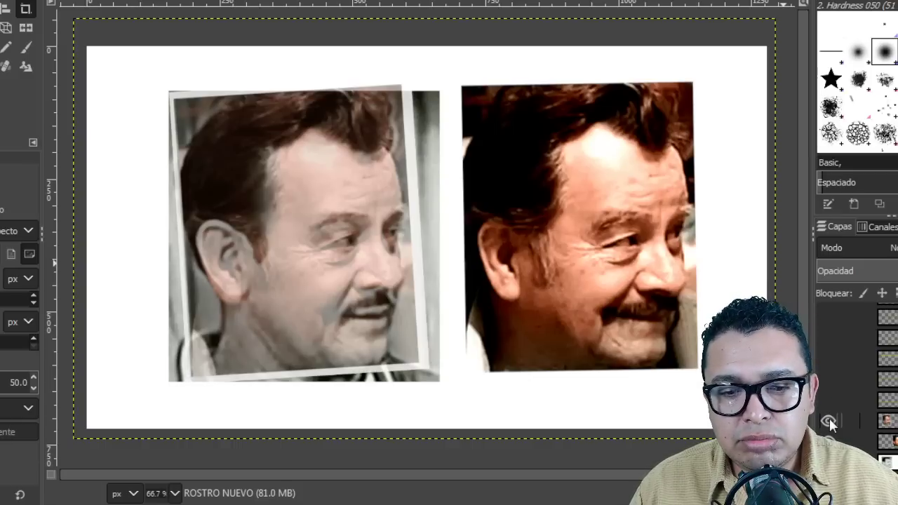
click(829, 418)
click(829, 418)
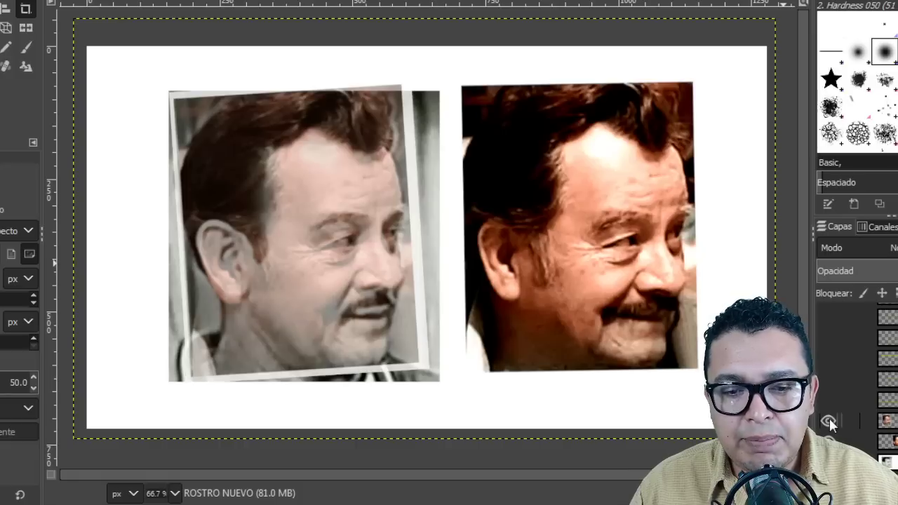
click(828, 418)
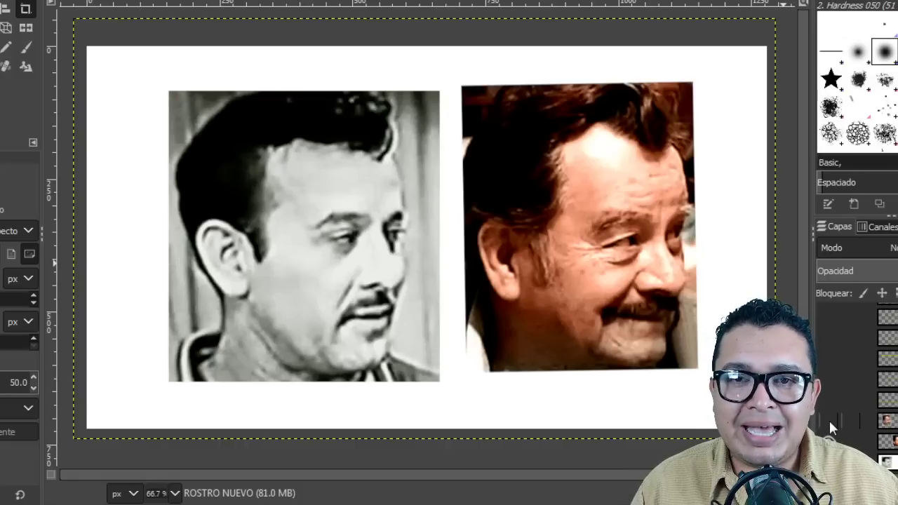
click(828, 420)
click(828, 418)
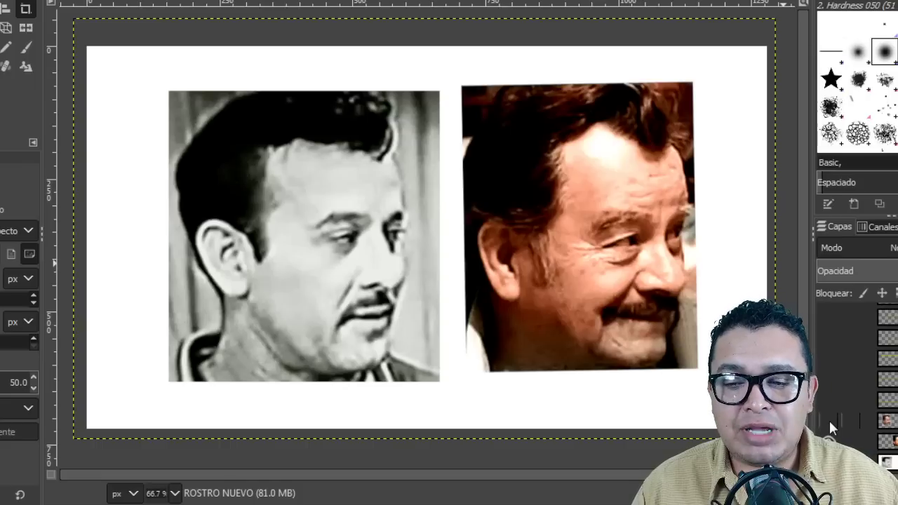
click(829, 420)
click(828, 418)
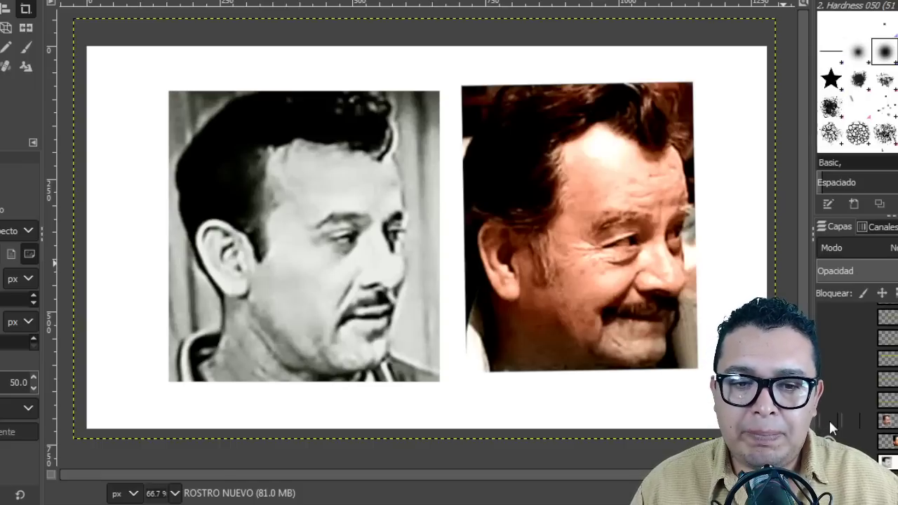
click(829, 420)
click(828, 418)
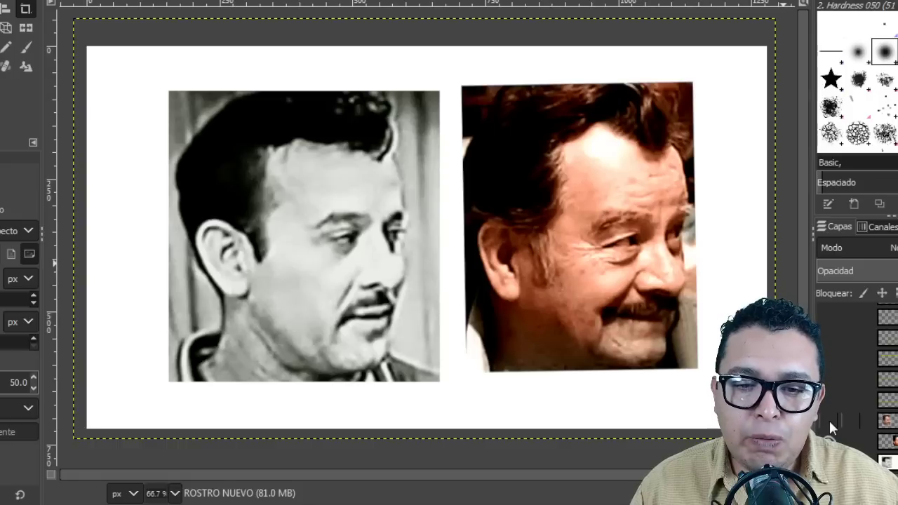
Toggle the semi-transparent overlay on the black-and-white portrait, then the separate colour portrait, to compare the faces, leaving only the overlay hidden.
click(828, 420)
click(829, 418)
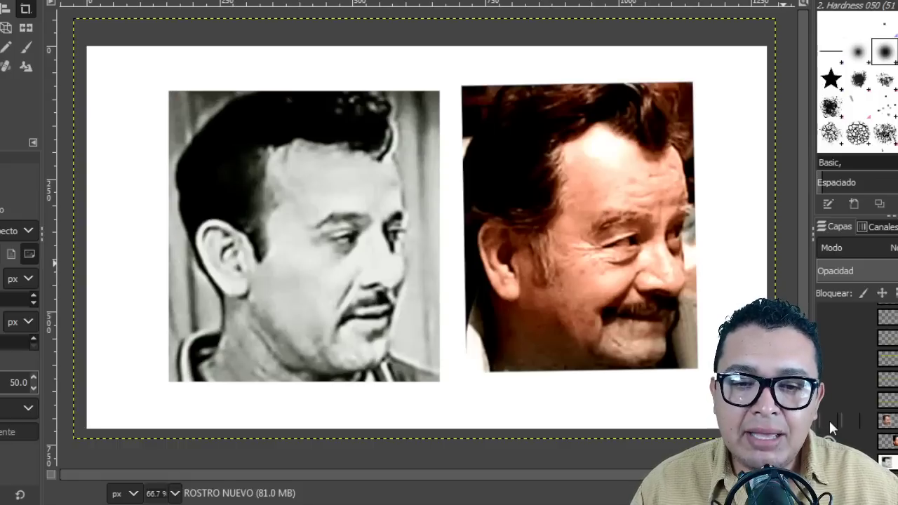
click(829, 420)
click(829, 420)
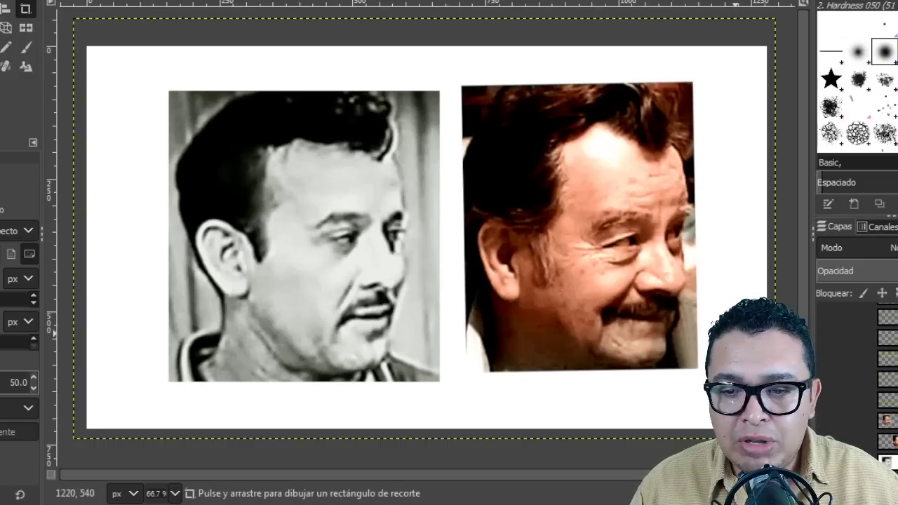
click(830, 420)
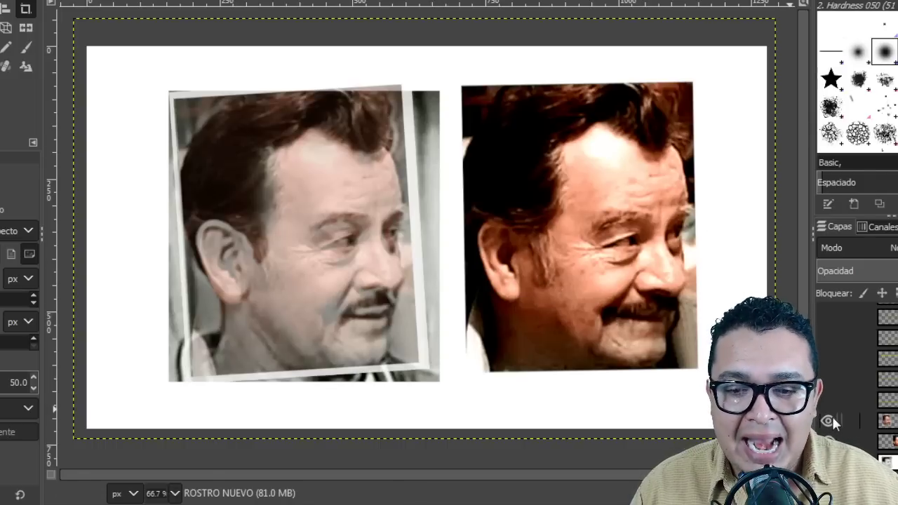
click(832, 420)
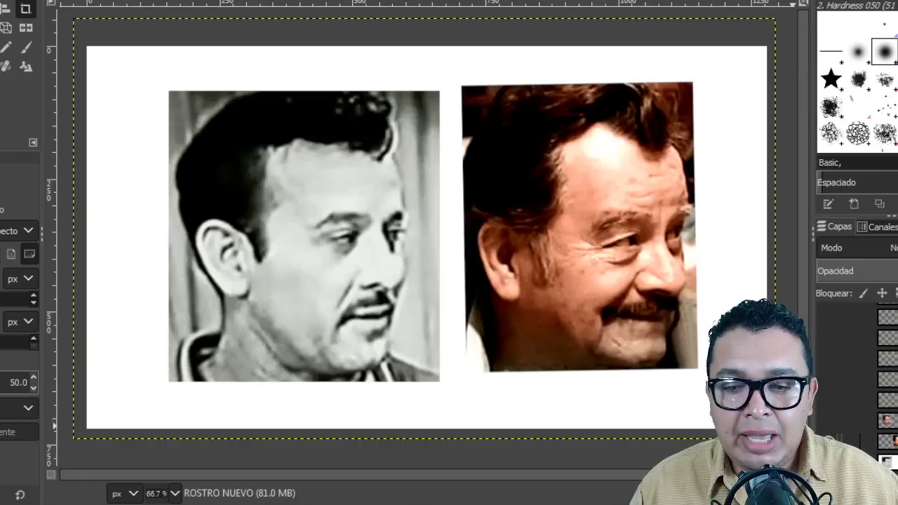
click(830, 441)
click(831, 440)
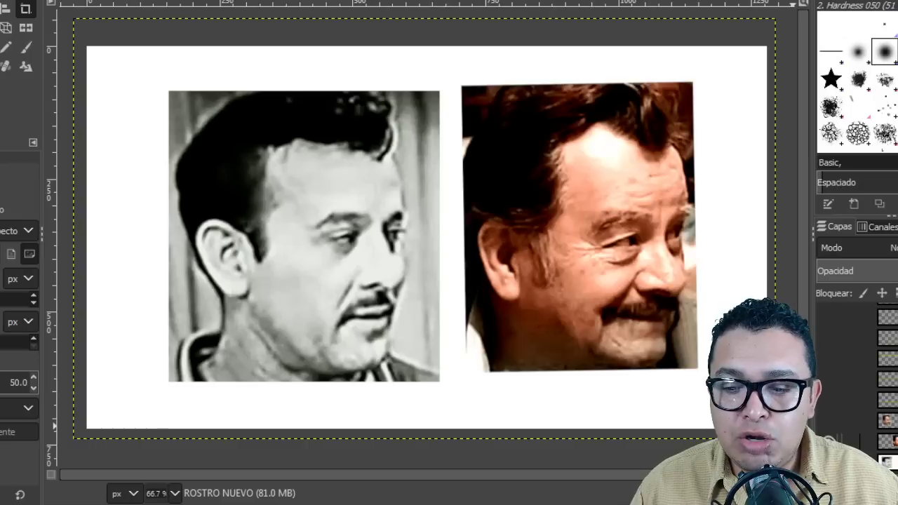
Flip the semi-transparent colour overlay on and off in quick succession to check how the facial features align, ending with it hidden.
click(826, 422)
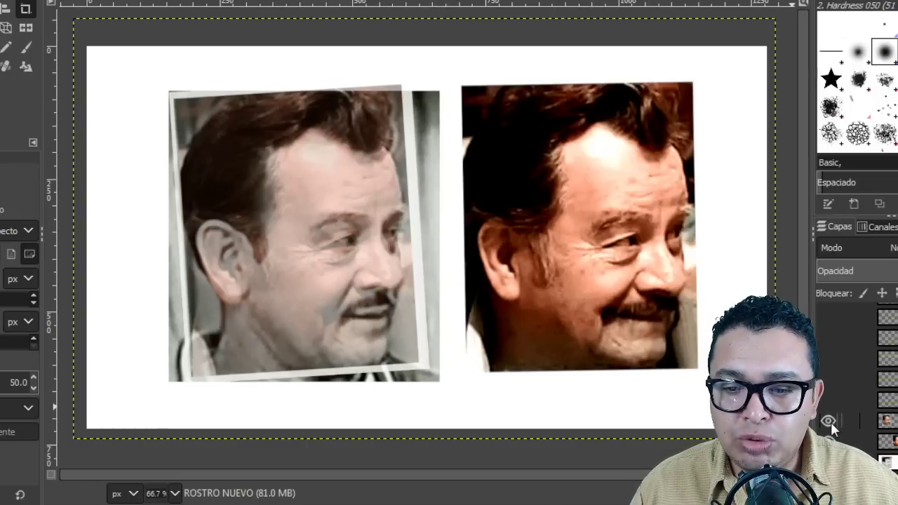
click(828, 422)
click(830, 422)
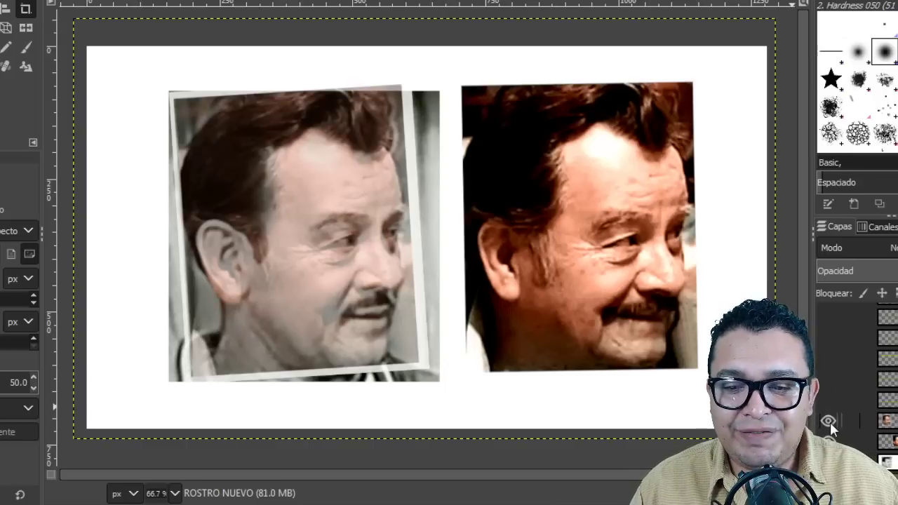
click(829, 422)
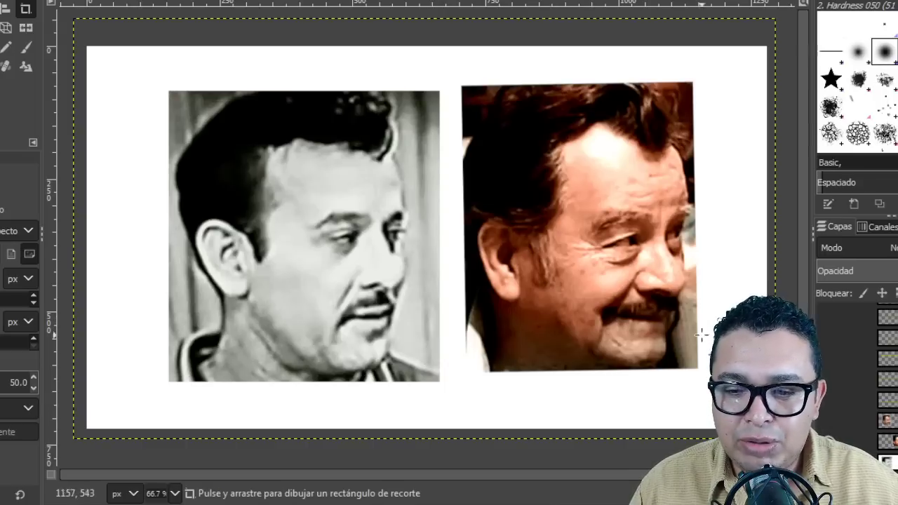
click(828, 422)
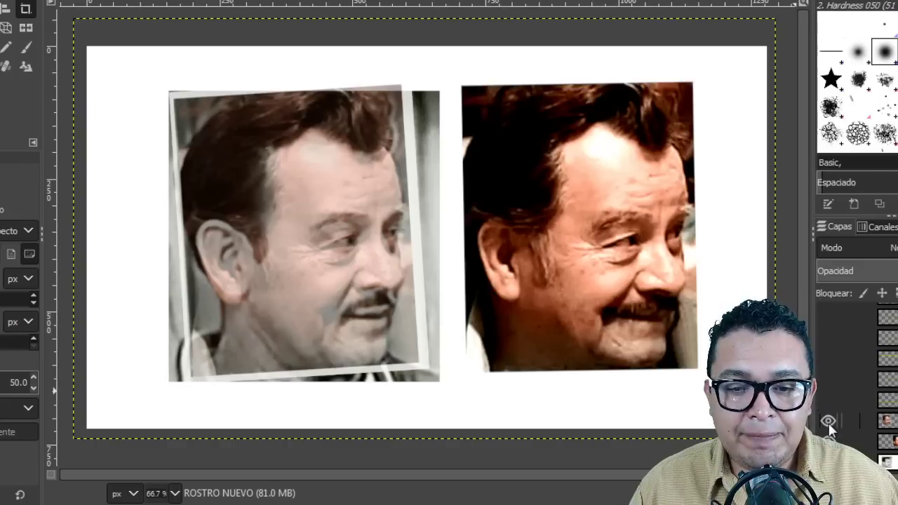
click(829, 422)
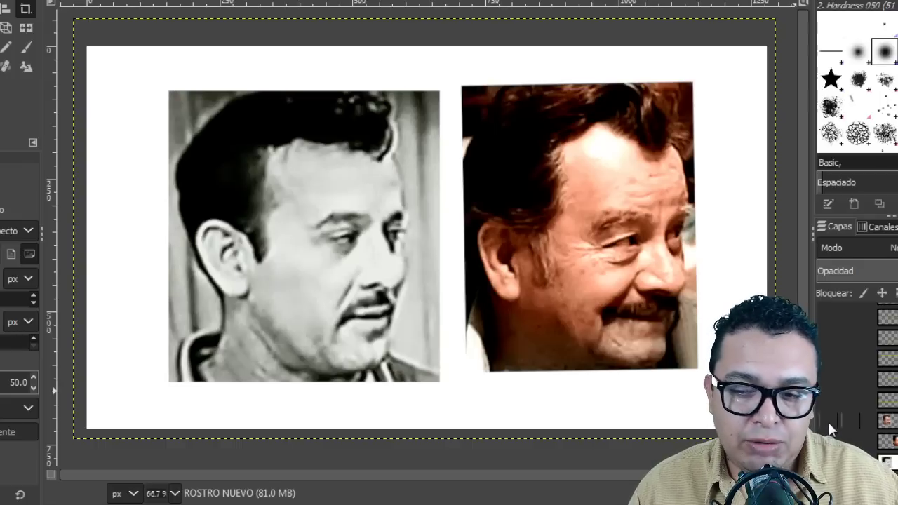
click(829, 421)
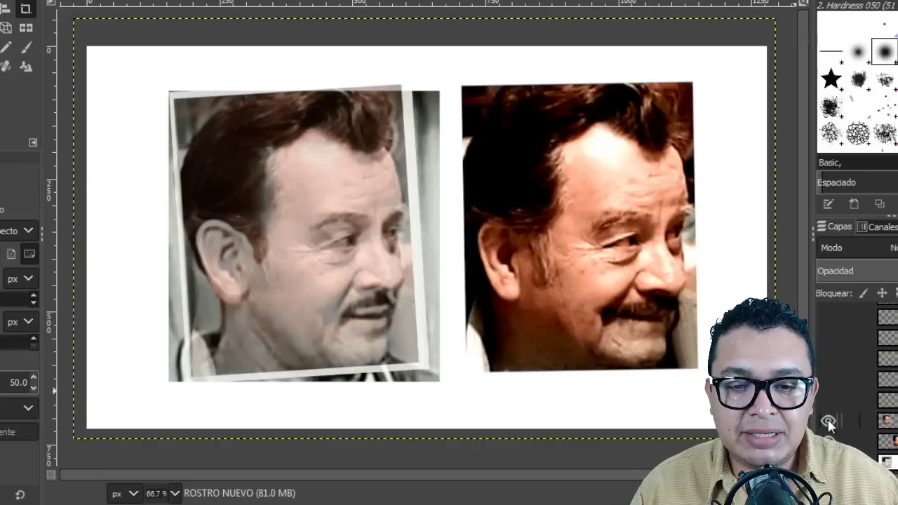
click(828, 421)
click(828, 420)
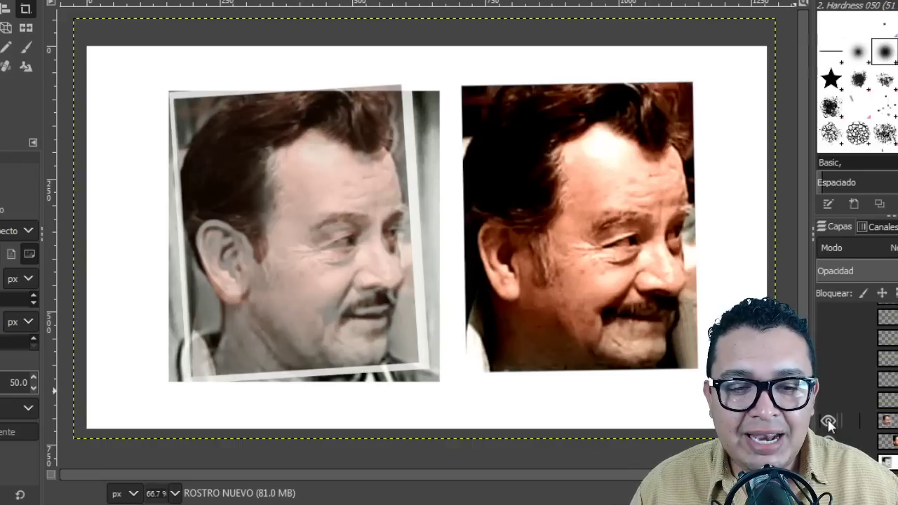
click(828, 421)
click(828, 421)
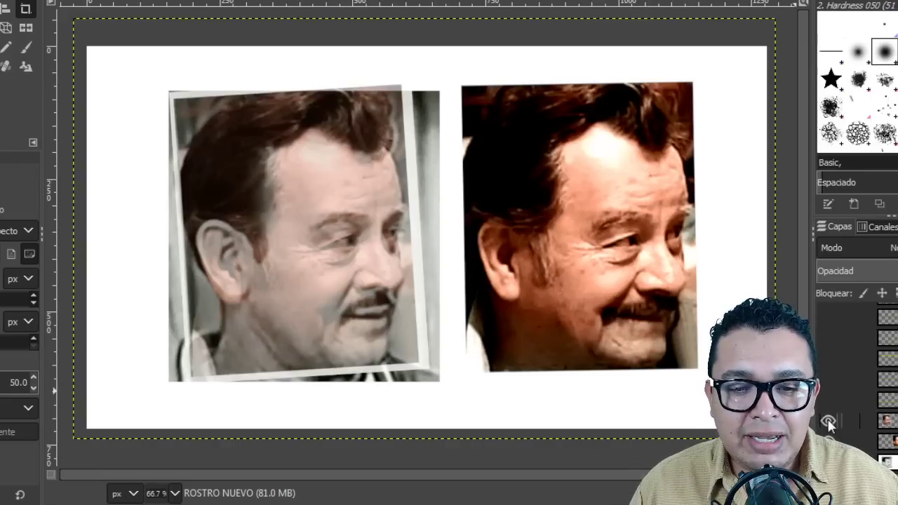
click(828, 421)
click(829, 421)
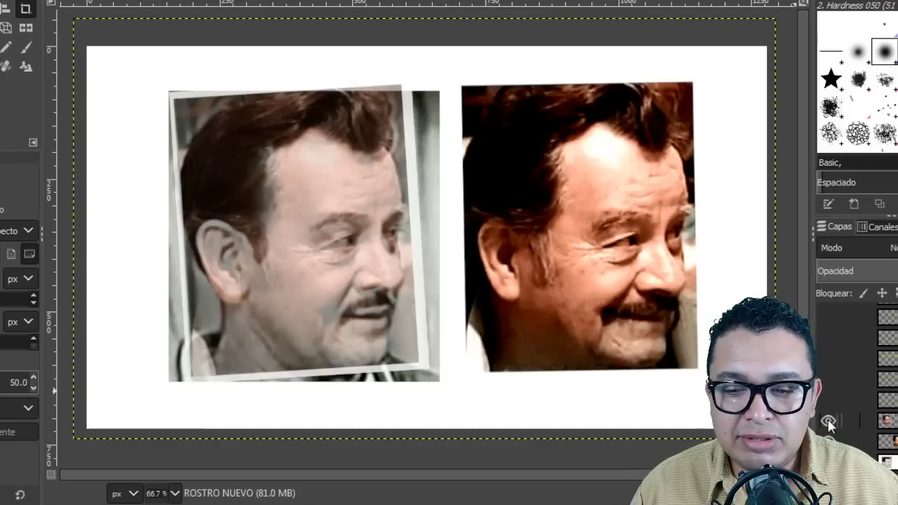
click(828, 420)
click(829, 421)
click(829, 420)
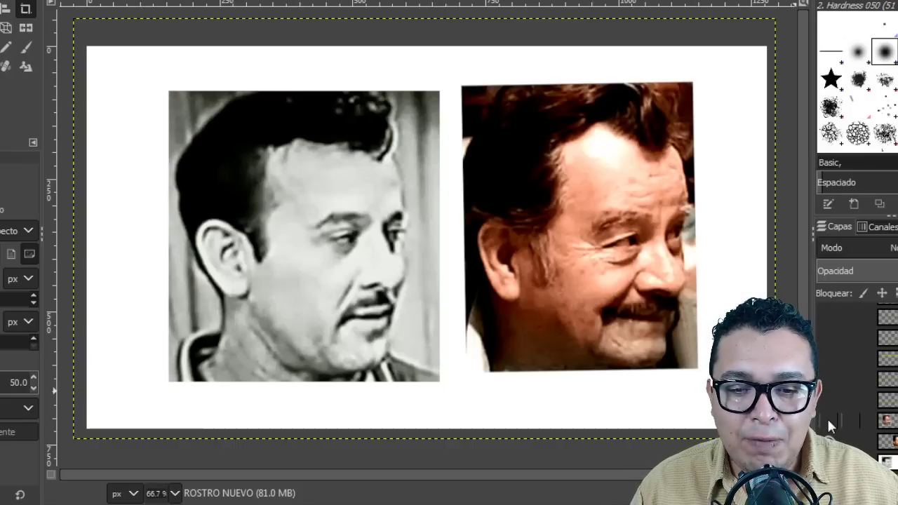
click(828, 421)
click(828, 421)
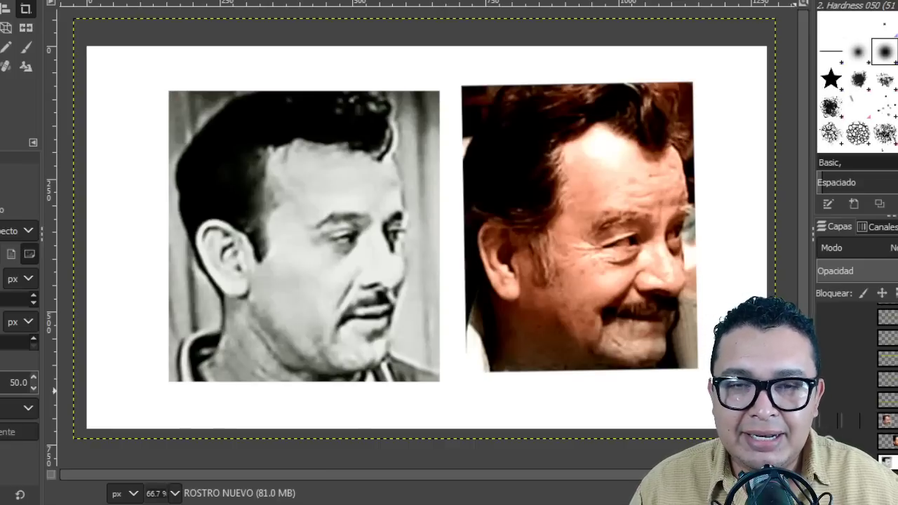
Show the red marking layers with the arrows around both chins and the arrow and circle on the foreheads.
scroll(829, 421, down, 3)
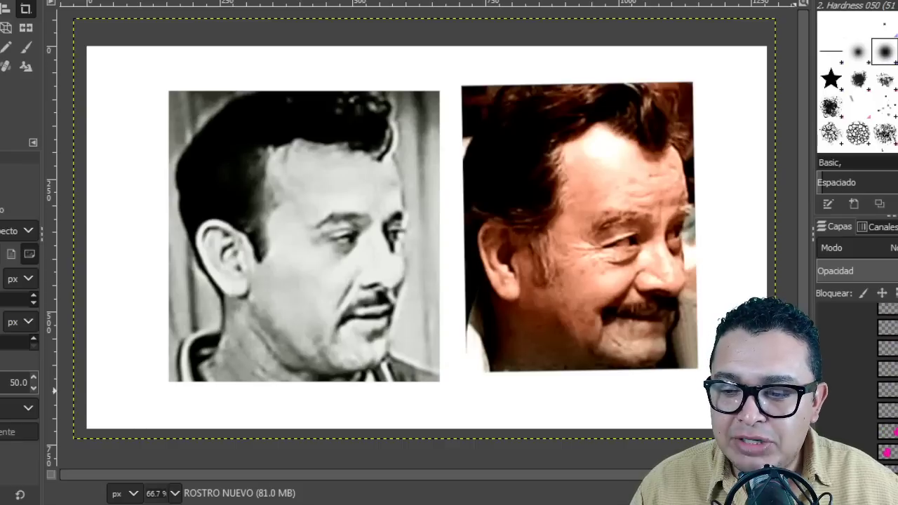
click(829, 417)
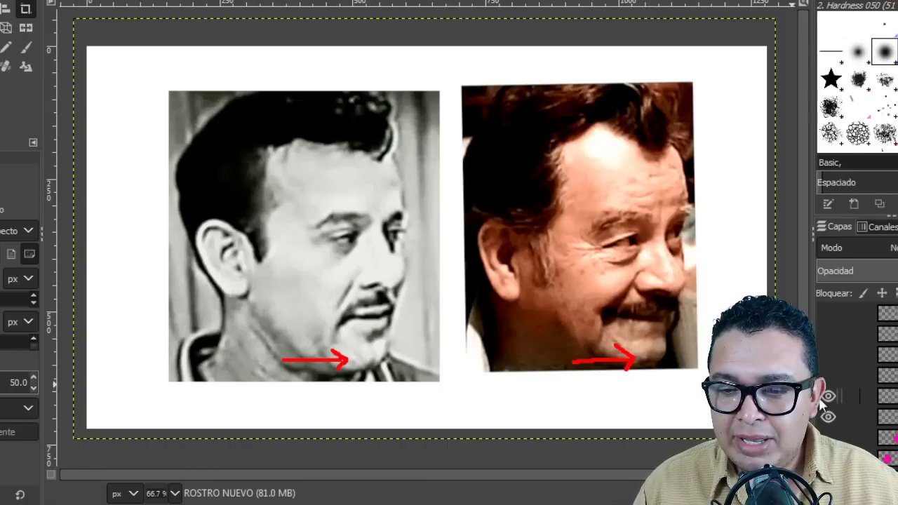
click(826, 396)
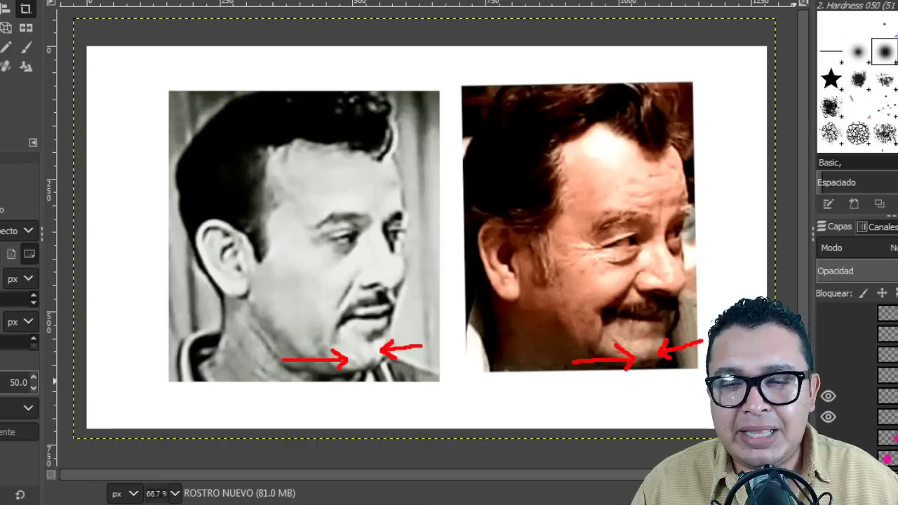
click(826, 375)
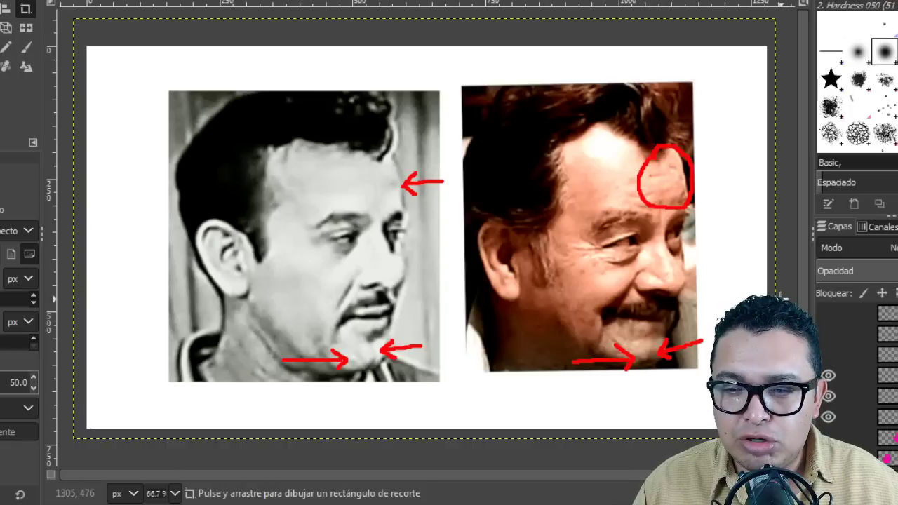
Show the layer with the red curves under the eyes, toggling it to compare the eye bags and leaving it visible.
click(831, 355)
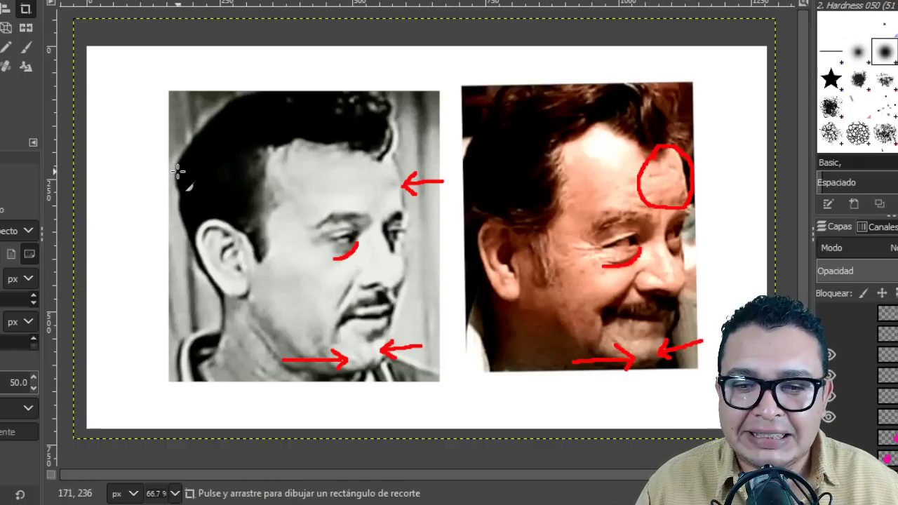
click(825, 353)
click(825, 353)
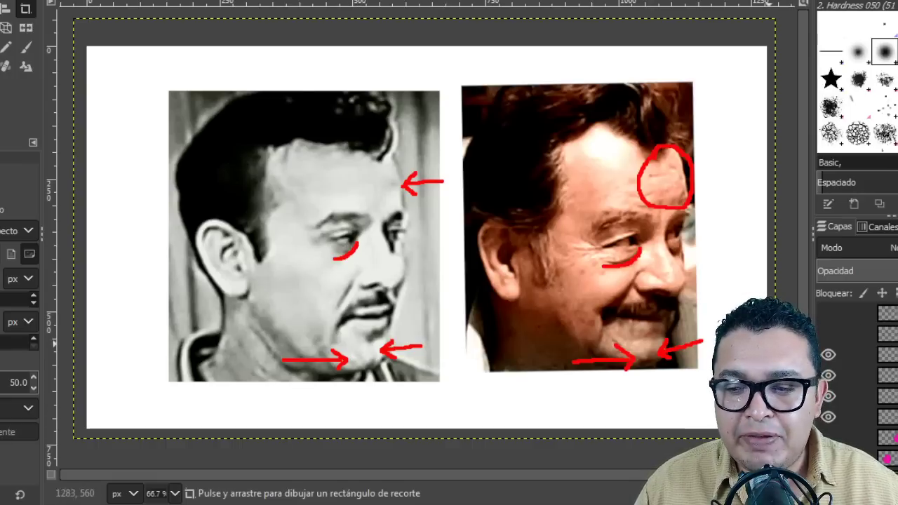
click(829, 359)
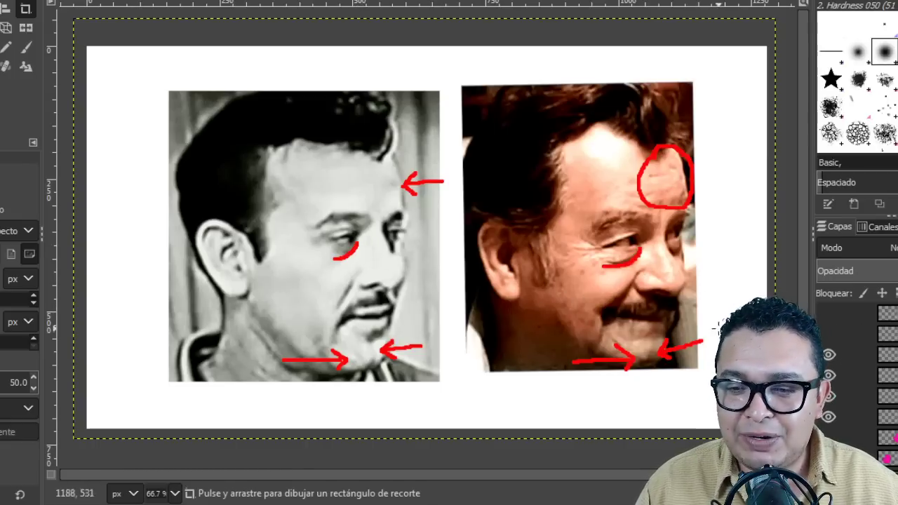
click(828, 355)
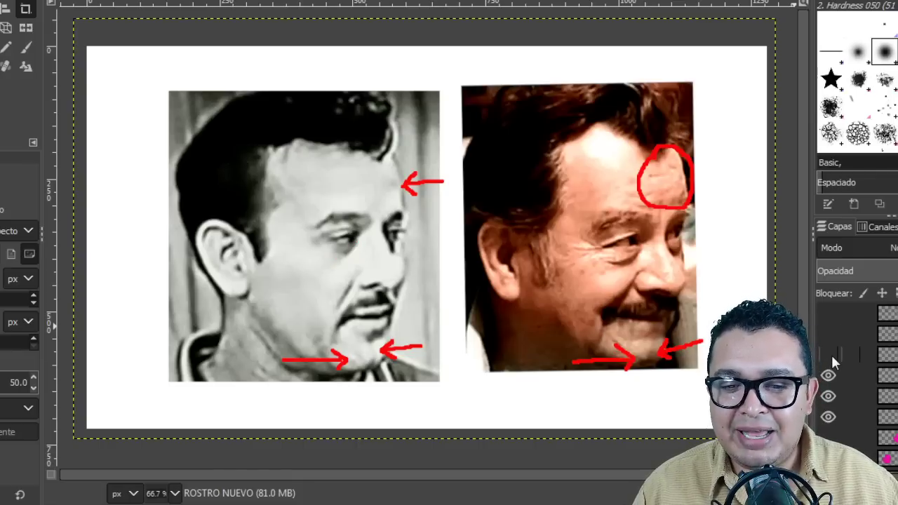
click(832, 358)
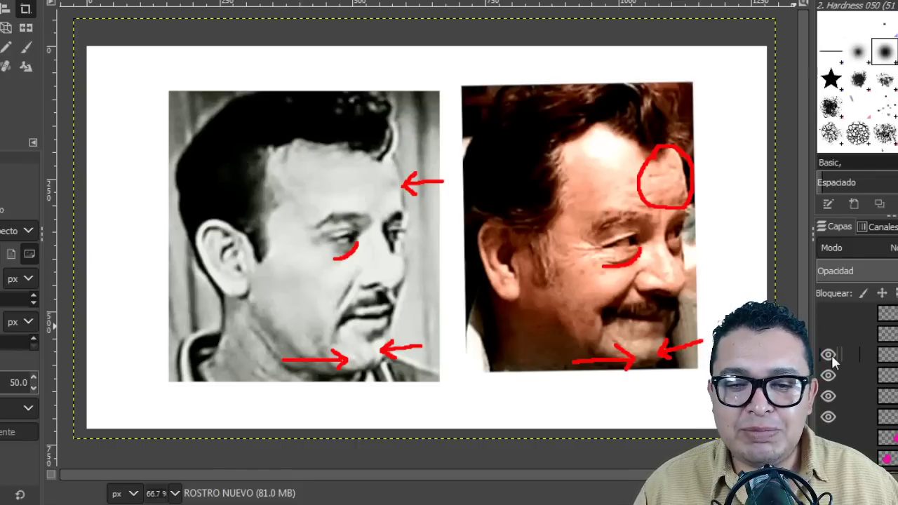
click(832, 358)
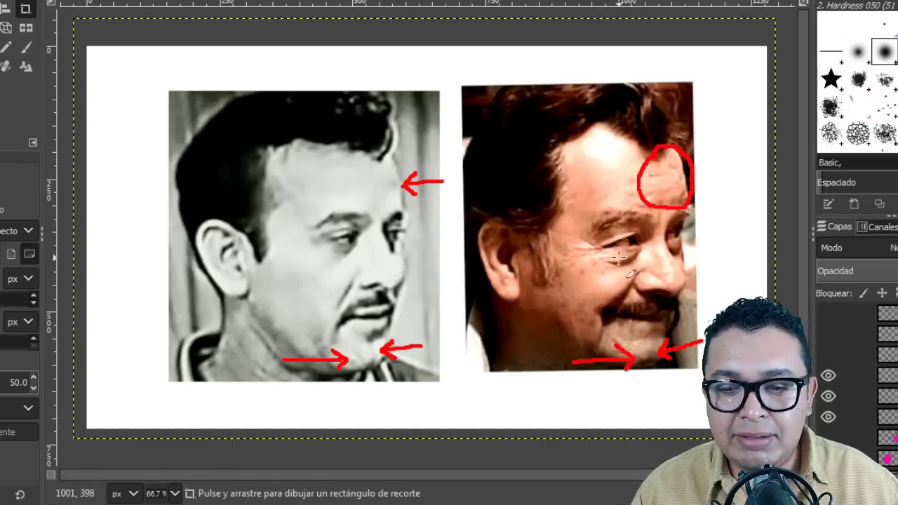
click(827, 354)
Show the layer with the red eyebrow curves, toggling it to compare the brows and leaving it visible.
click(827, 335)
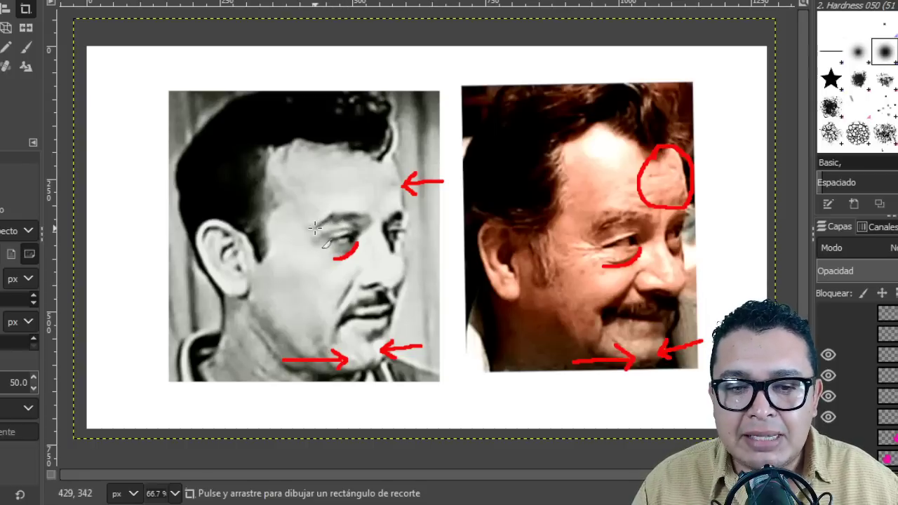
click(828, 335)
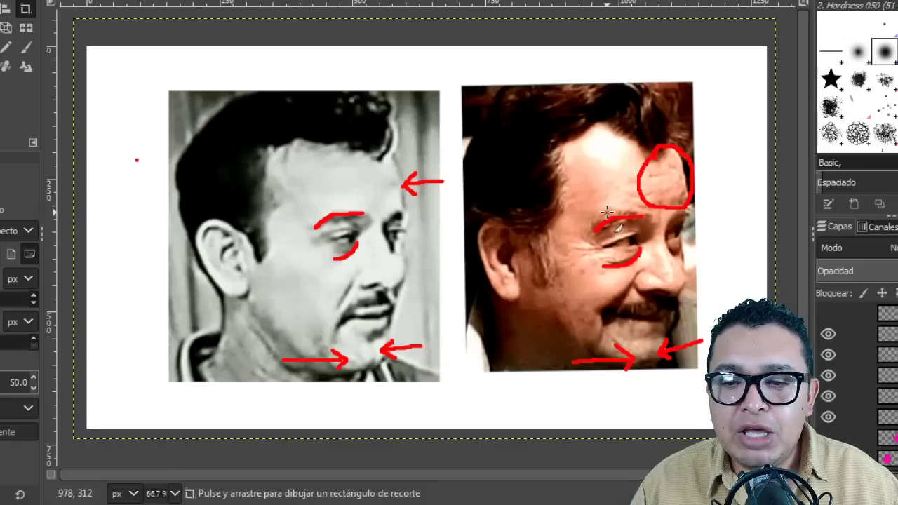
click(828, 331)
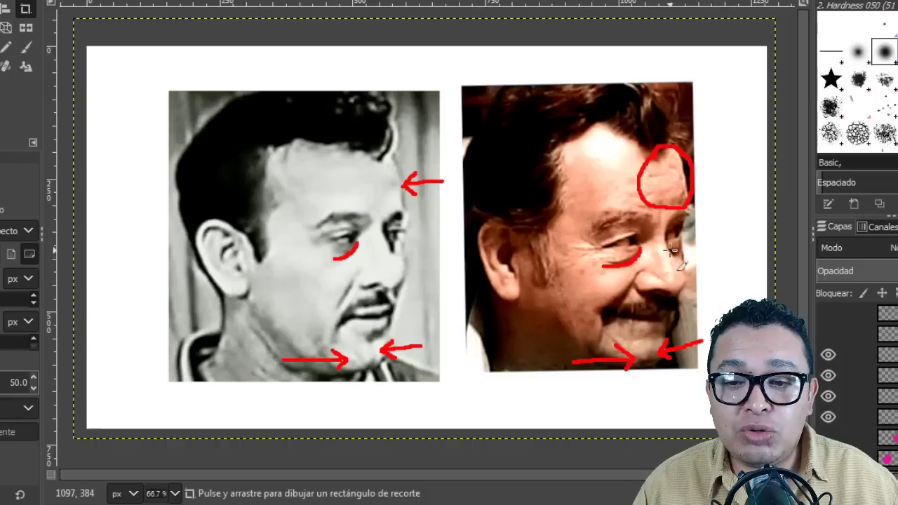
click(828, 335)
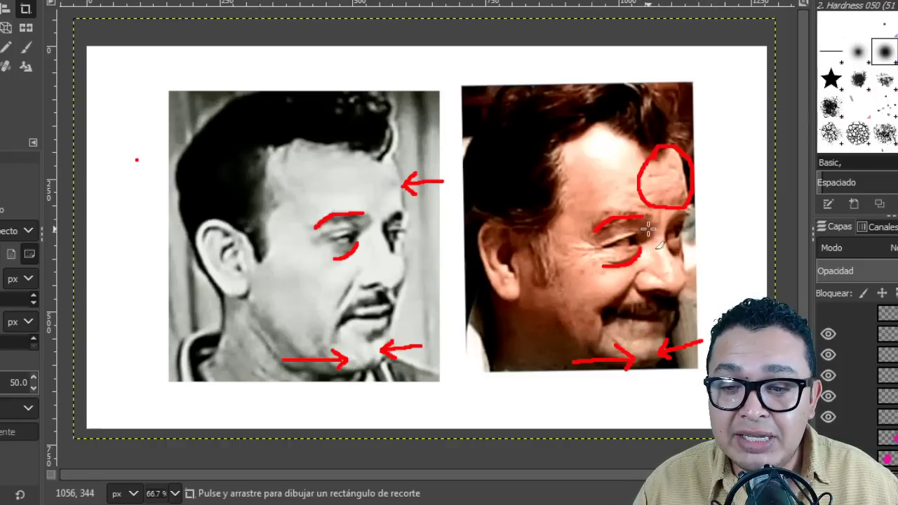
click(827, 335)
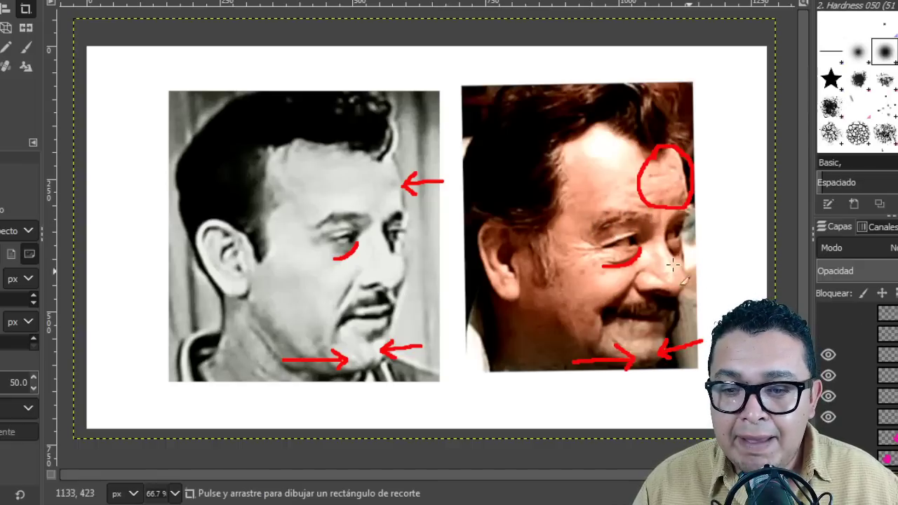
click(828, 334)
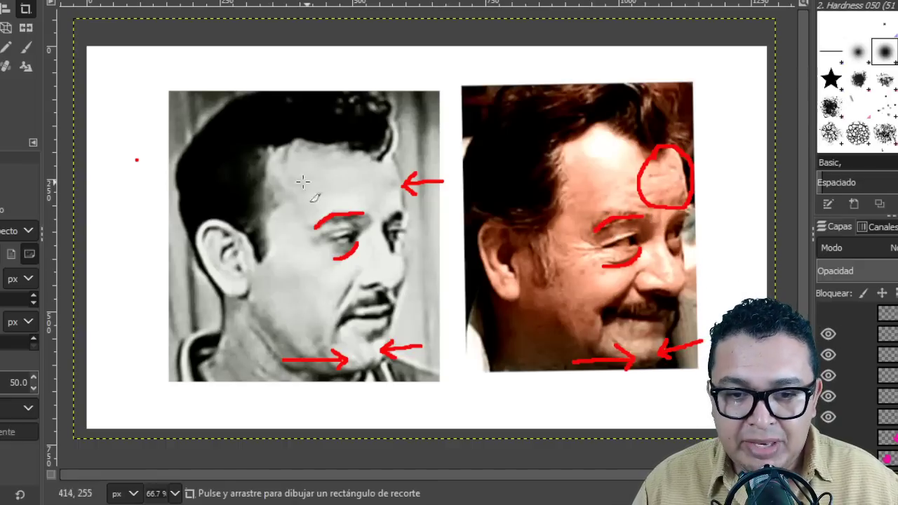
Show the layers with the blue forehead circles and the yellow cheek outlines on both portraits.
scroll(840, 368, up, 1)
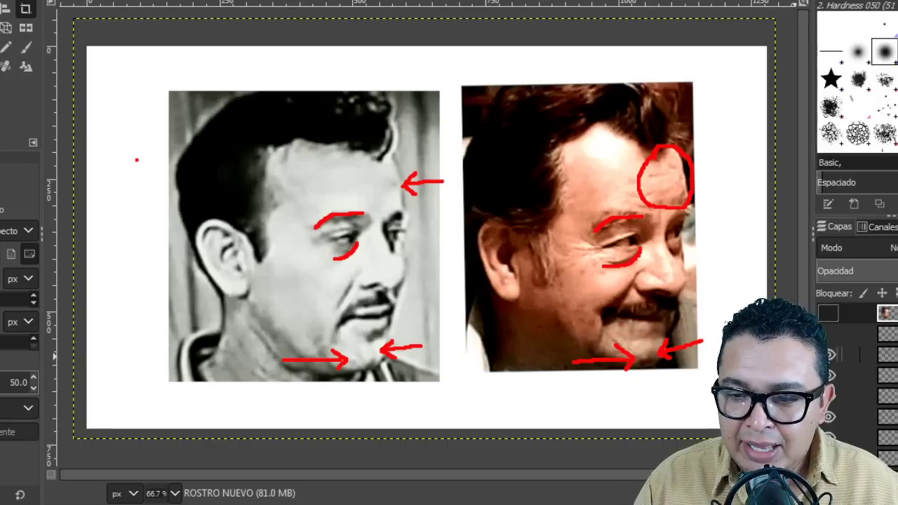
click(829, 355)
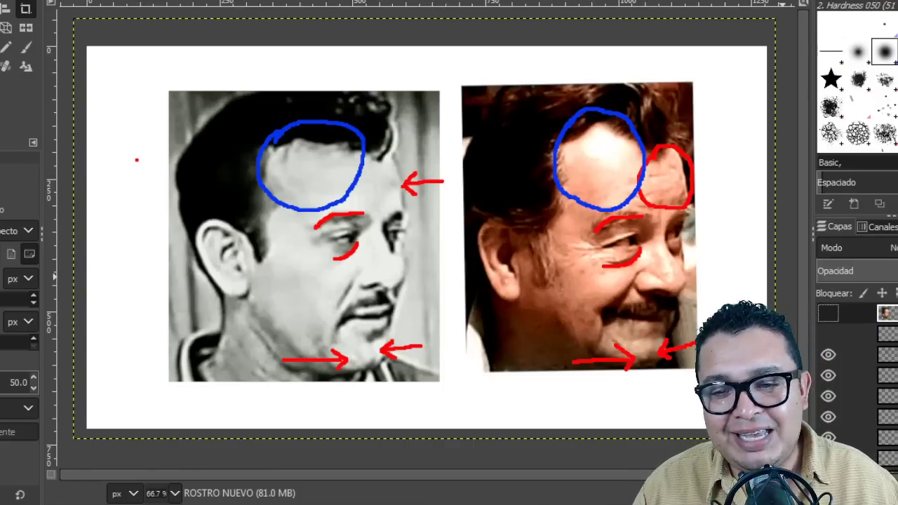
click(828, 335)
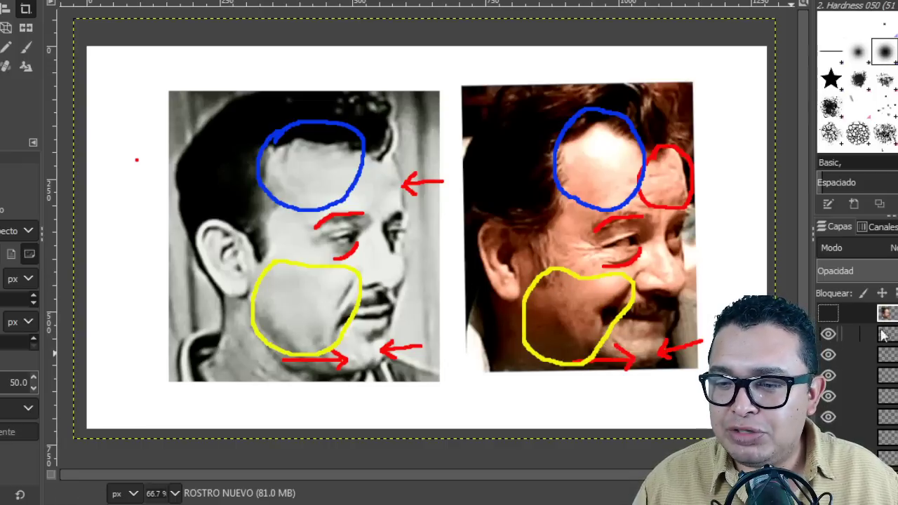
Toggle the semi-transparent color portrait overlay on the black-and-white portrait repeatedly to compare the marked features, leaving it visible.
click(828, 317)
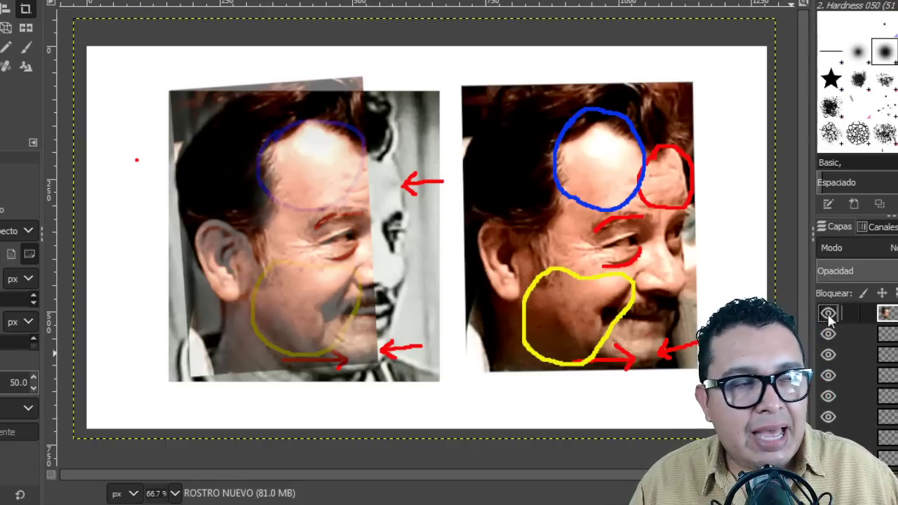
click(828, 315)
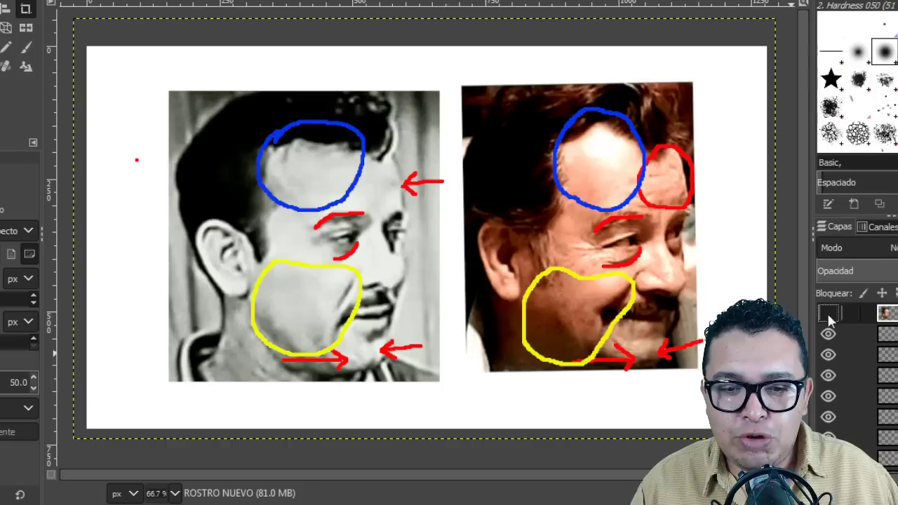
click(828, 315)
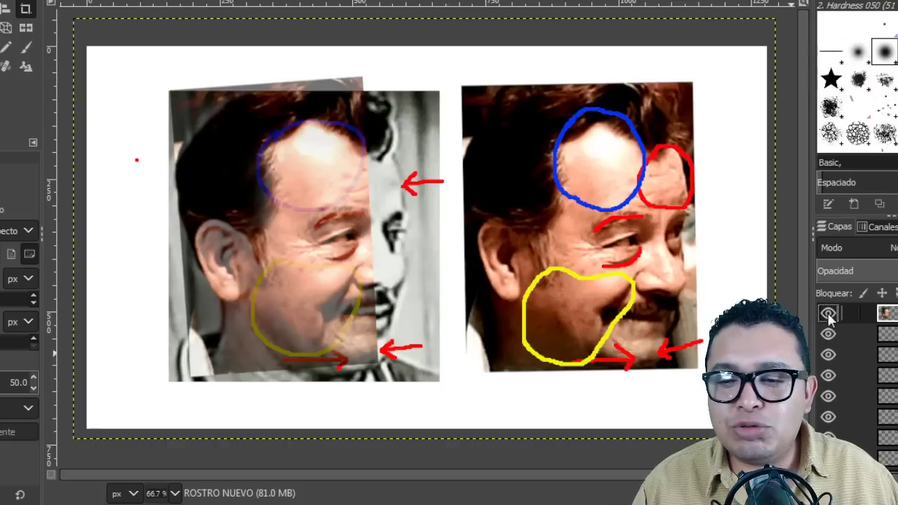
click(828, 315)
click(829, 314)
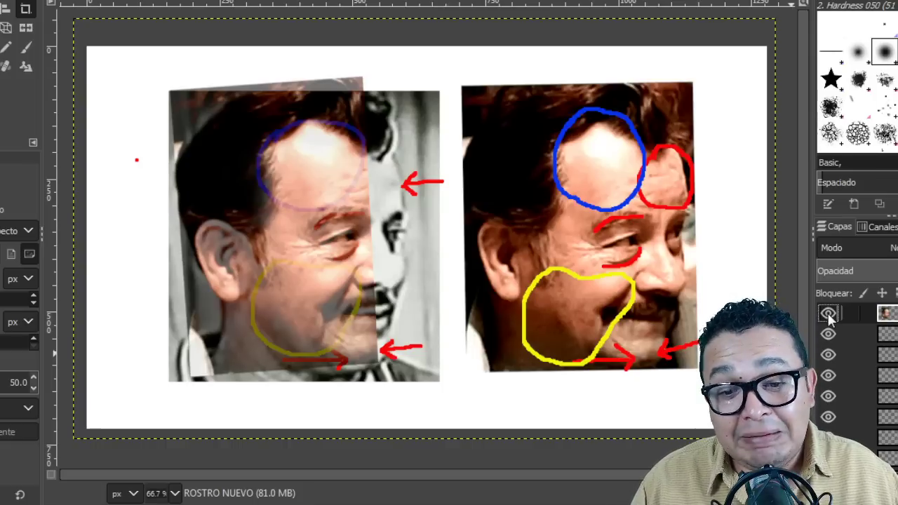
click(828, 313)
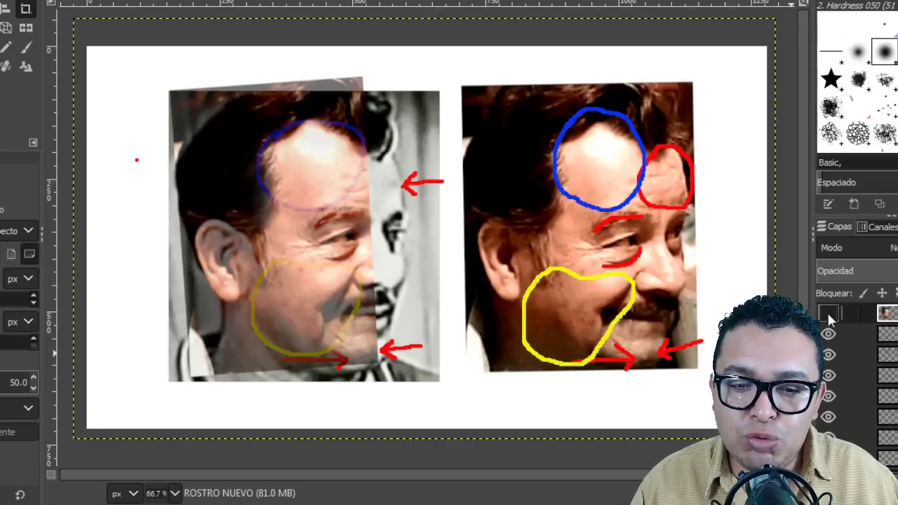
click(827, 314)
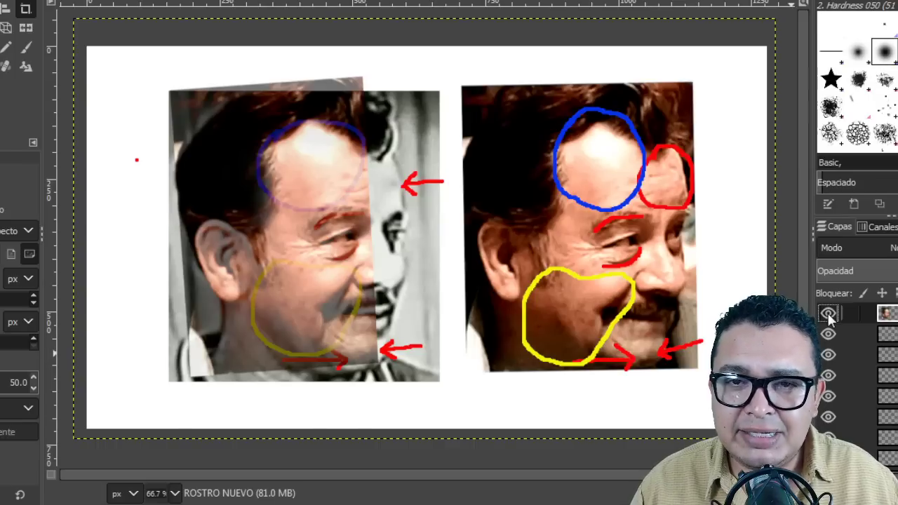
click(828, 315)
click(827, 313)
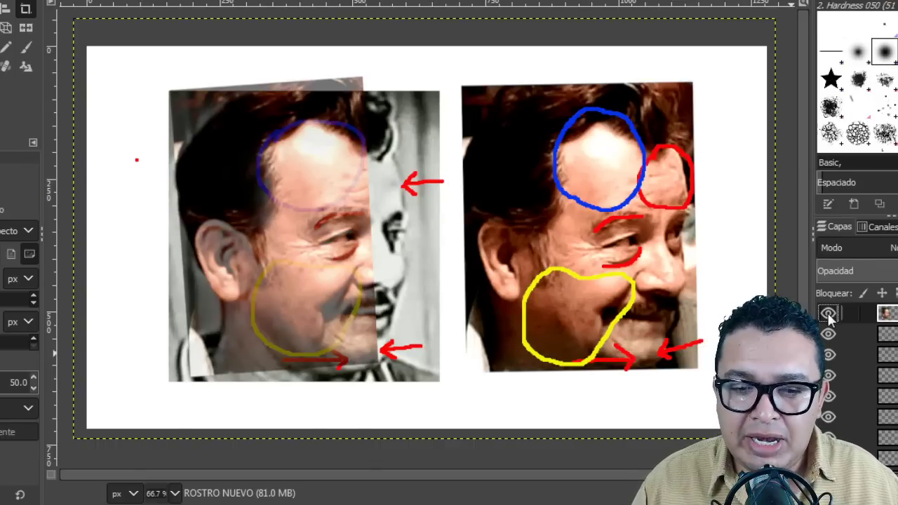
click(828, 315)
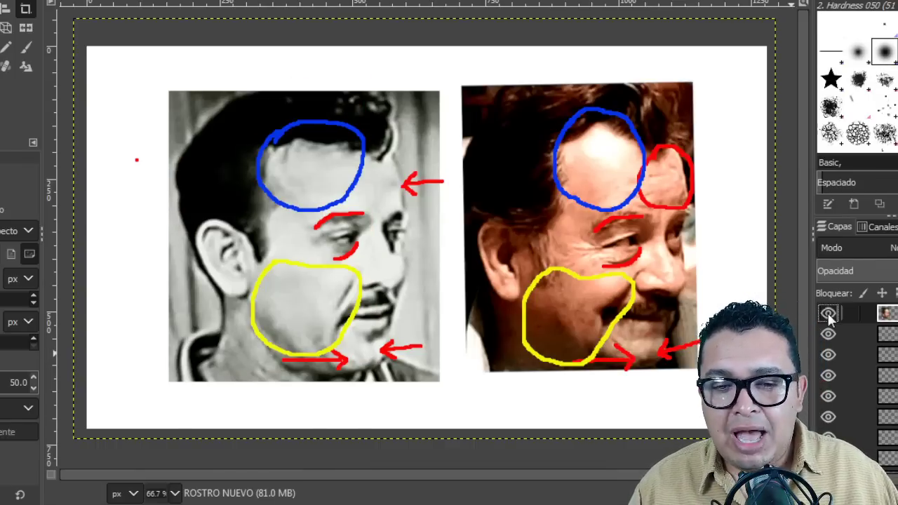
click(828, 315)
click(828, 315)
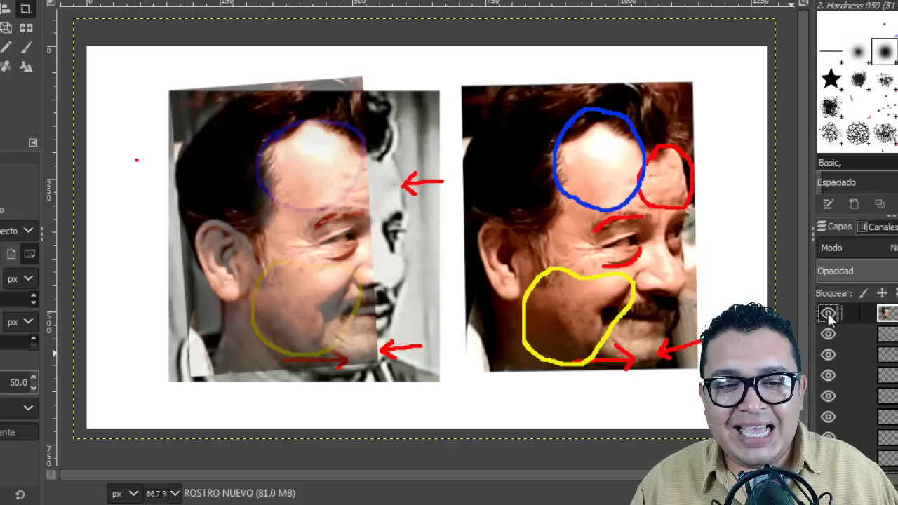
click(828, 315)
click(828, 315)
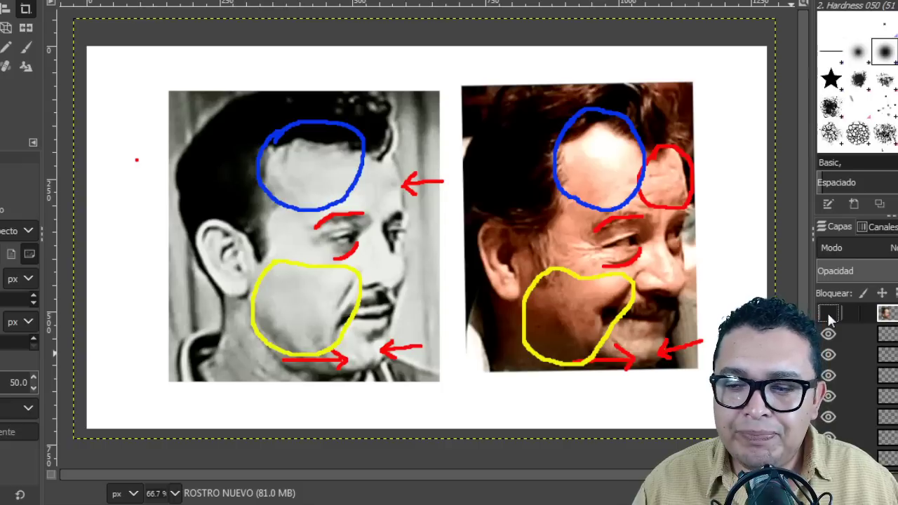
click(828, 313)
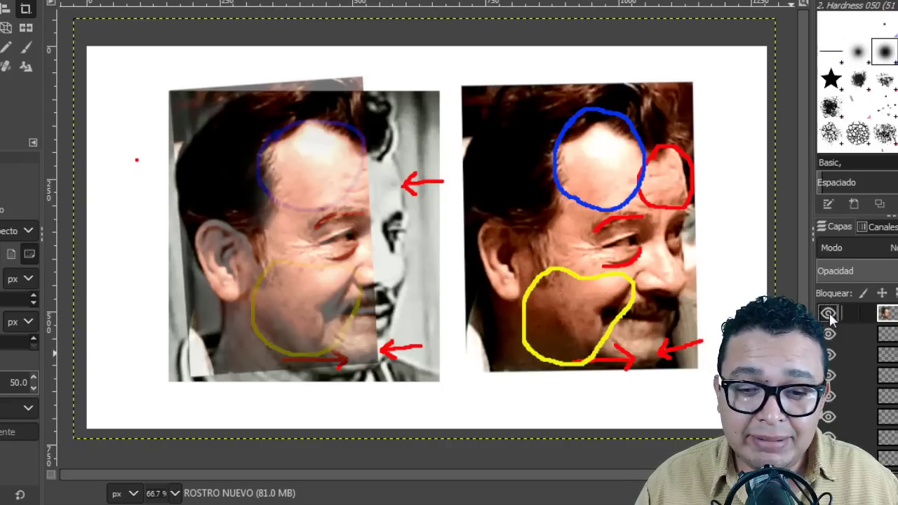
click(828, 314)
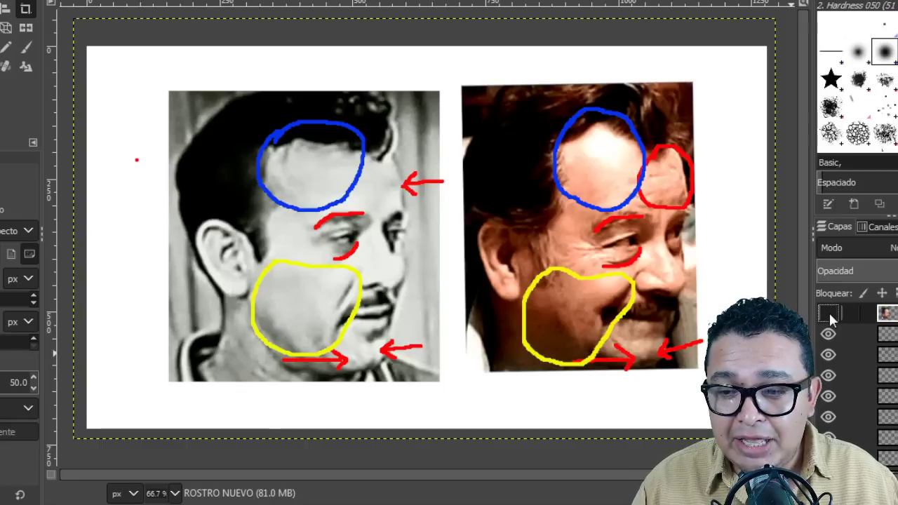
click(829, 313)
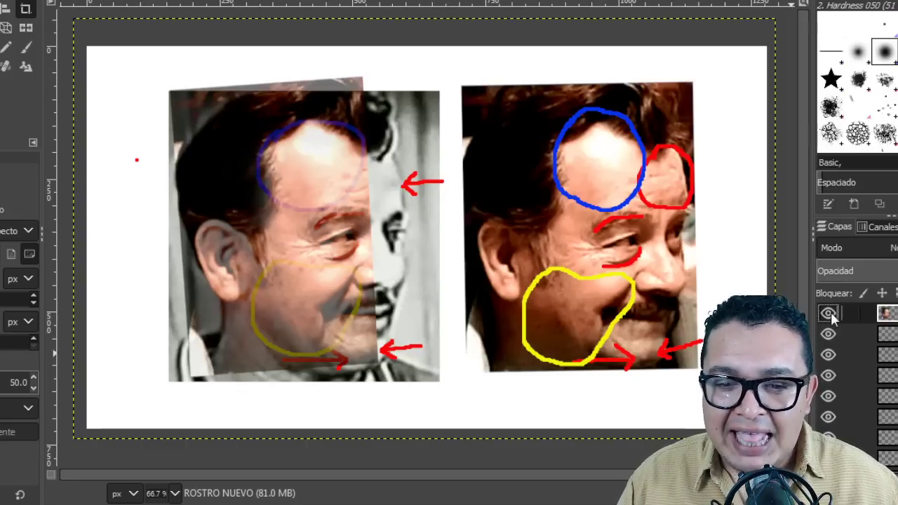